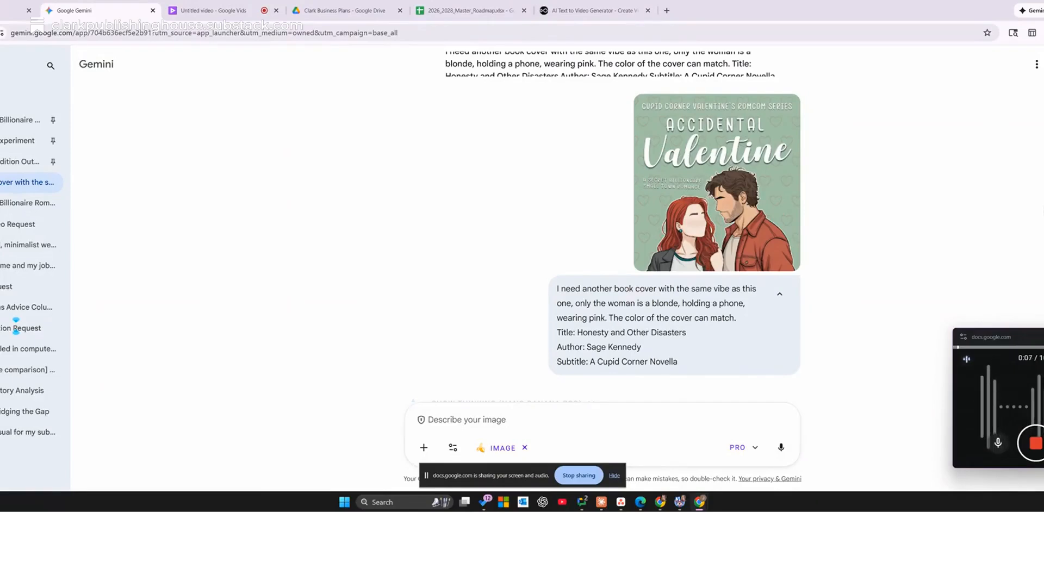
Step: Examine at full size the Accidental Valentine reference cover and the first generated Honesty and Other Disasters cover
{"action": "left_click", "coordinate": [721, 205]}
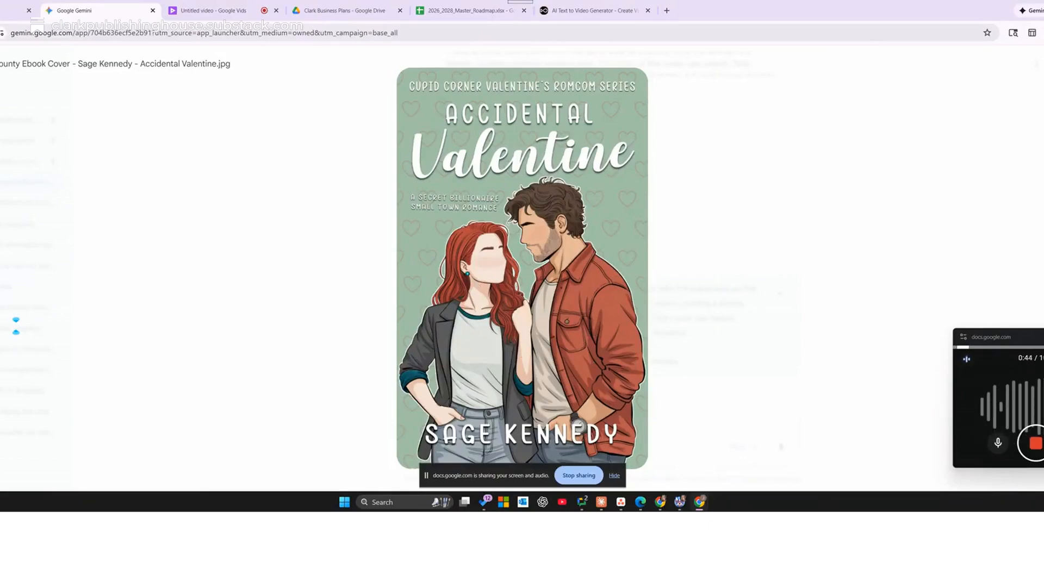
{"action": "key", "text": "Escape"}
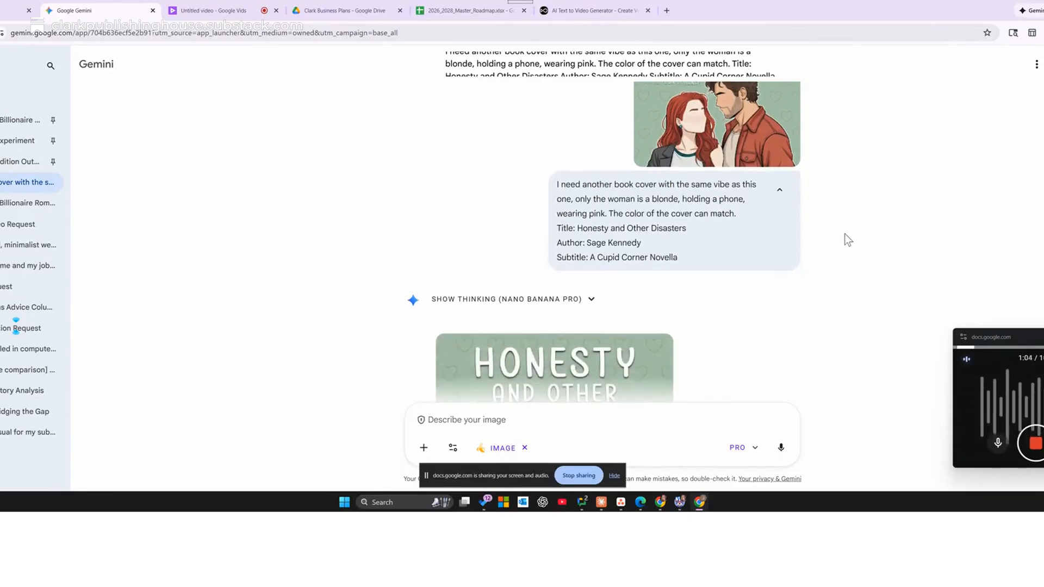
{"action": "scroll", "coordinate": [838, 258], "scroll_direction": "up", "scroll_amount": 2}
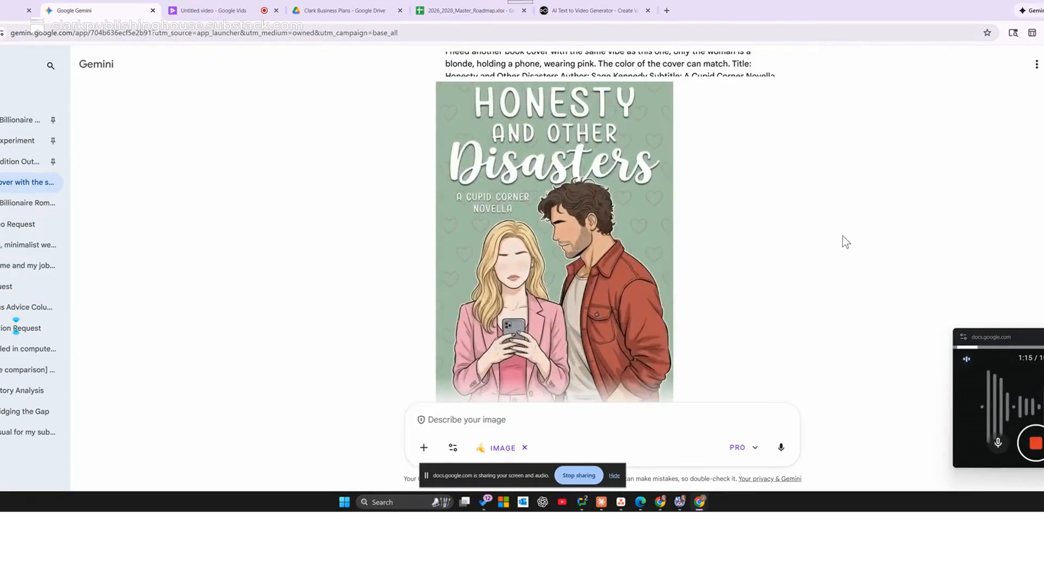
{"action": "left_click", "coordinate": [622, 262]}
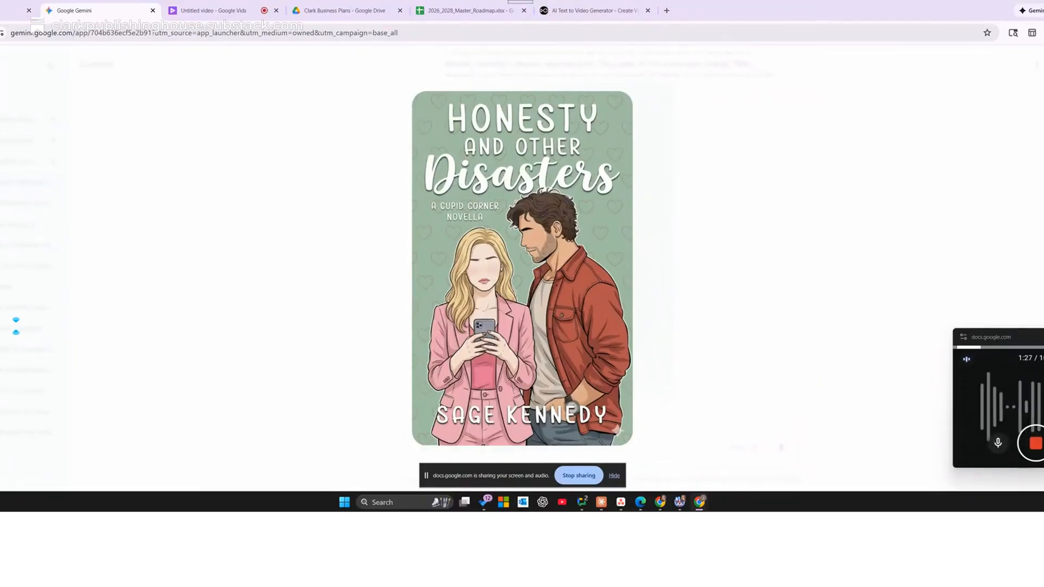
{"action": "key", "text": "Escape"}
{"action": "scroll", "coordinate": [737, 254], "scroll_direction": "up", "scroll_amount": 5}
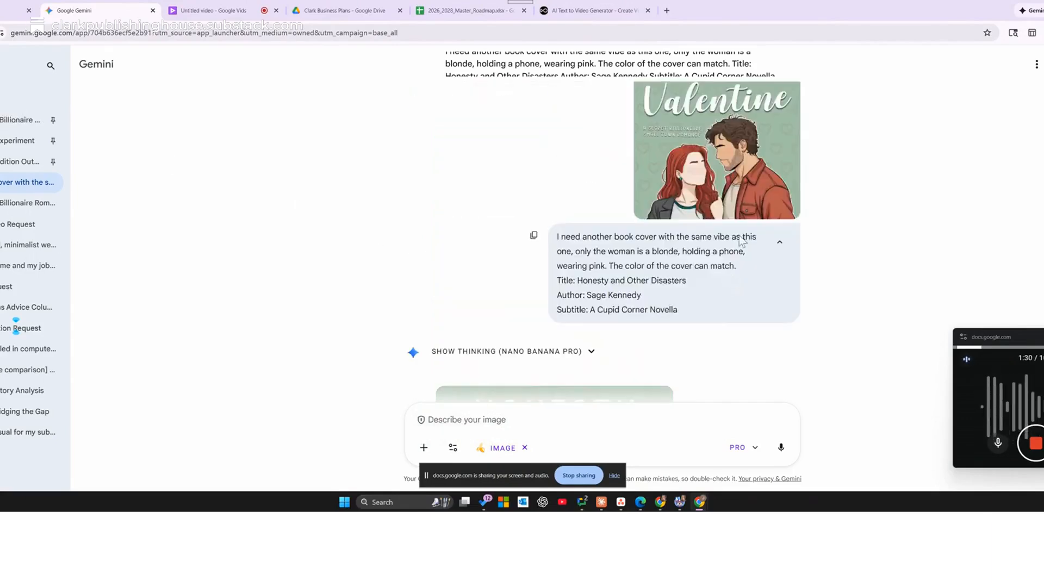
Step: Review the follow-up prompts and the resulting cover versions: gray suit, blank male face, and Sweetheart Inn subtitle
{"action": "scroll", "coordinate": [820, 263], "scroll_direction": "down", "scroll_amount": 7}
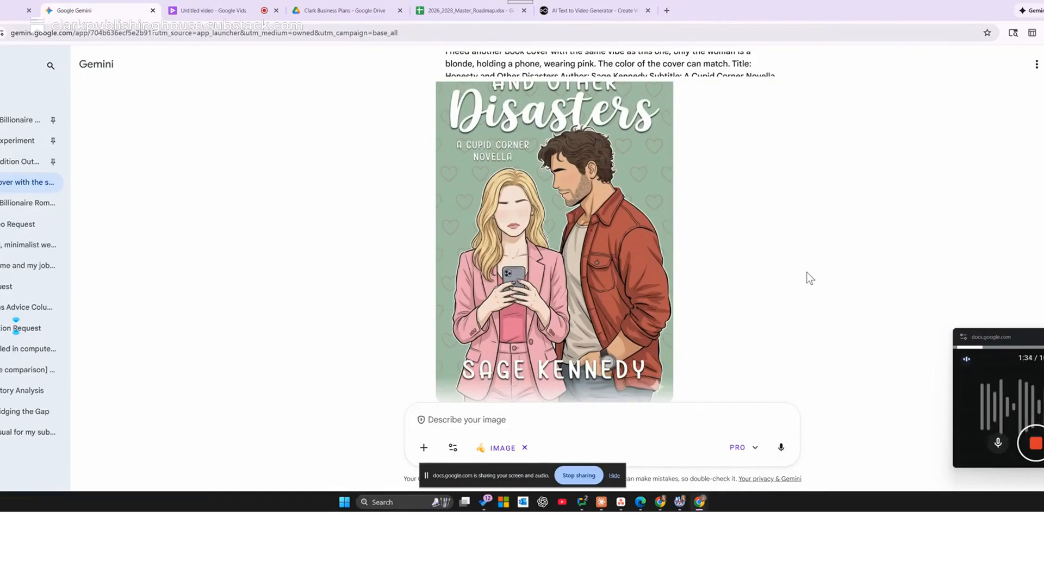
{"action": "scroll", "coordinate": [803, 286], "scroll_direction": "down", "scroll_amount": 3}
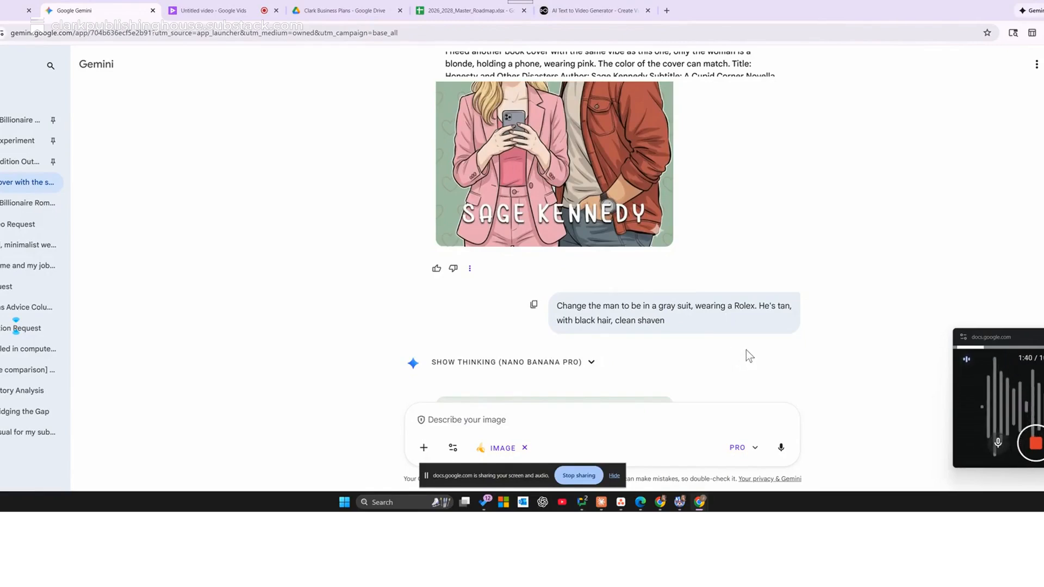
{"action": "scroll", "coordinate": [796, 331], "scroll_direction": "down", "scroll_amount": 5}
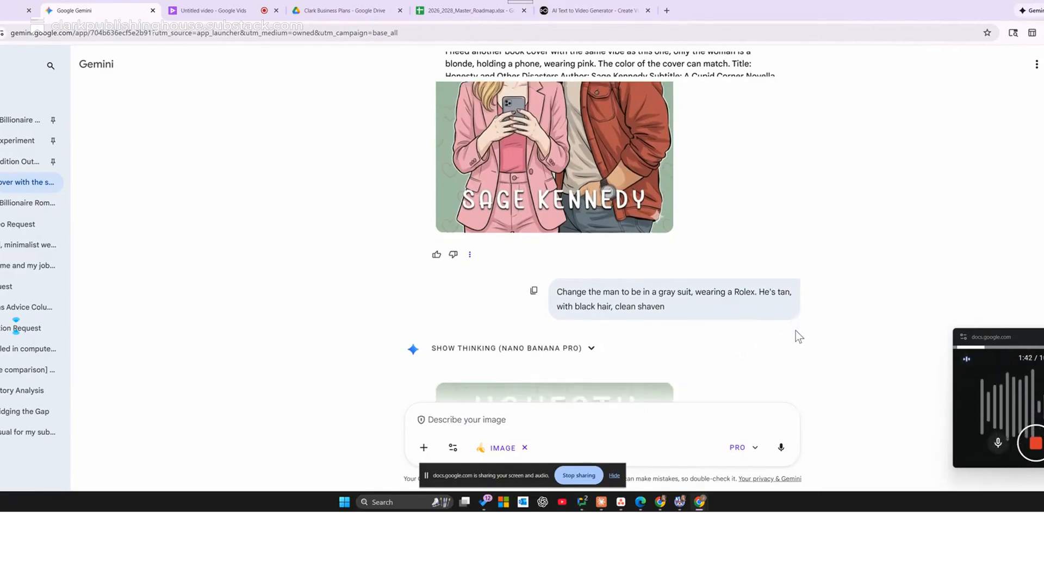
{"action": "scroll", "coordinate": [795, 330], "scroll_direction": "down", "scroll_amount": 2}
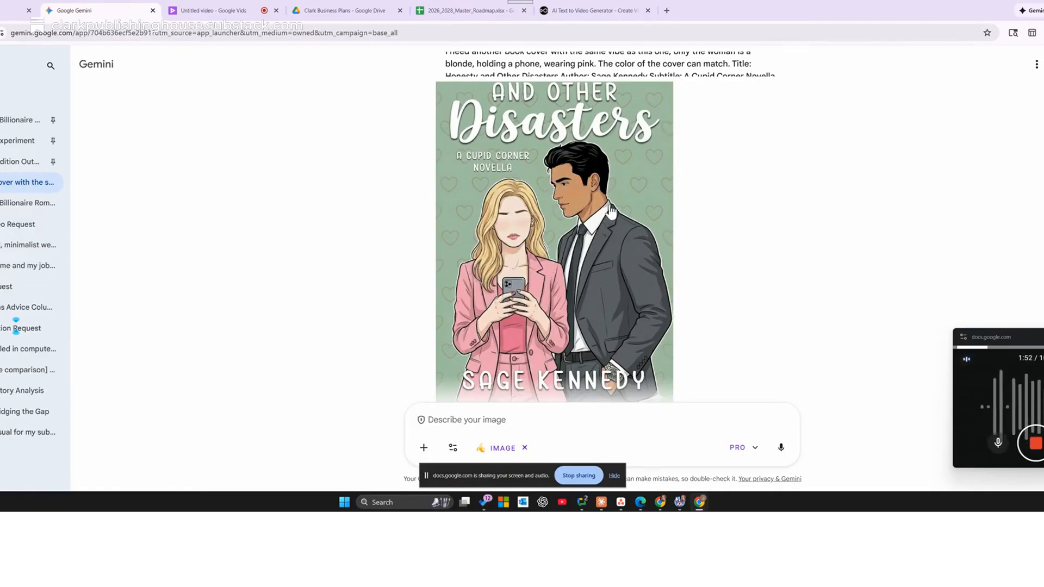
{"action": "scroll", "coordinate": [771, 263], "scroll_direction": "down", "scroll_amount": 2}
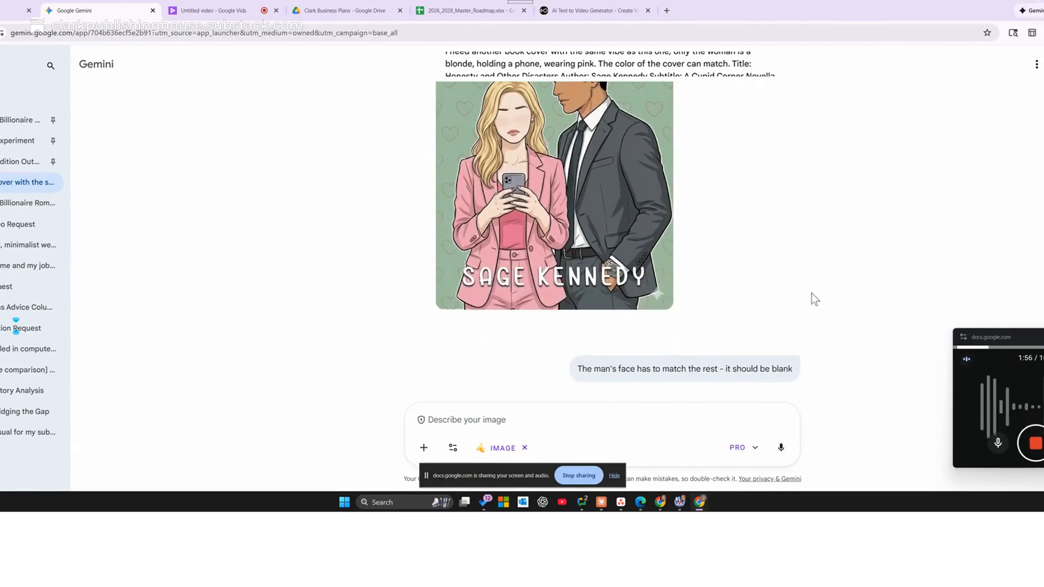
{"action": "scroll", "coordinate": [844, 298], "scroll_direction": "down", "scroll_amount": 5}
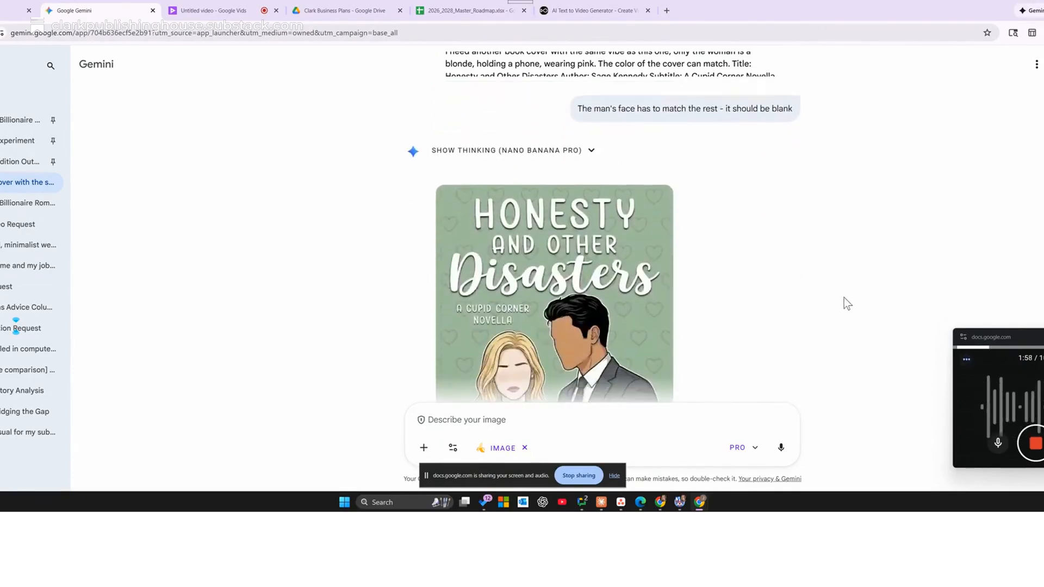
{"action": "left_click", "coordinate": [613, 282]}
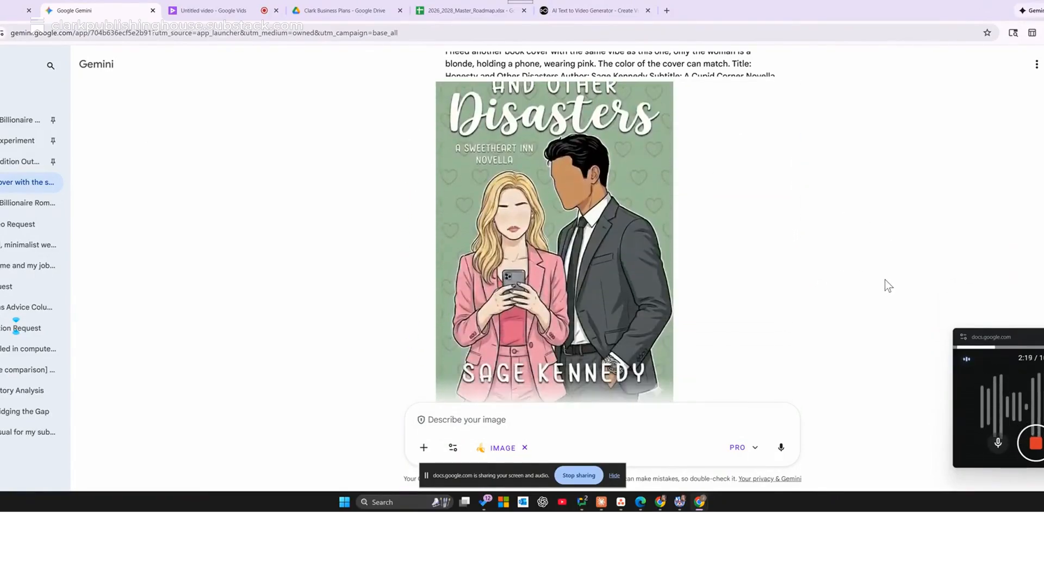
{"action": "scroll", "coordinate": [886, 279], "scroll_direction": "up", "scroll_amount": 2}
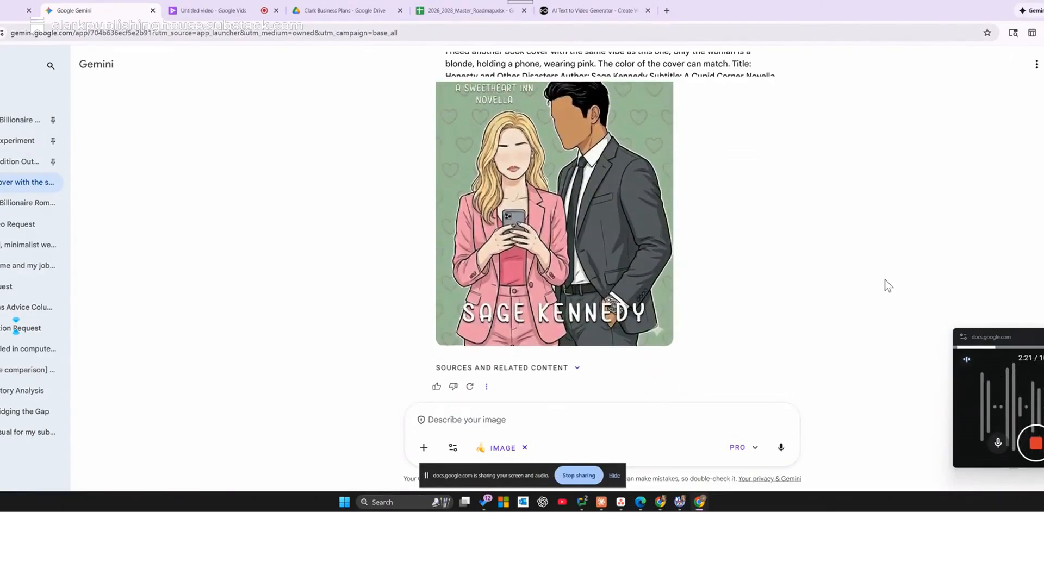
{"action": "scroll", "coordinate": [863, 276], "scroll_direction": "down", "scroll_amount": 1}
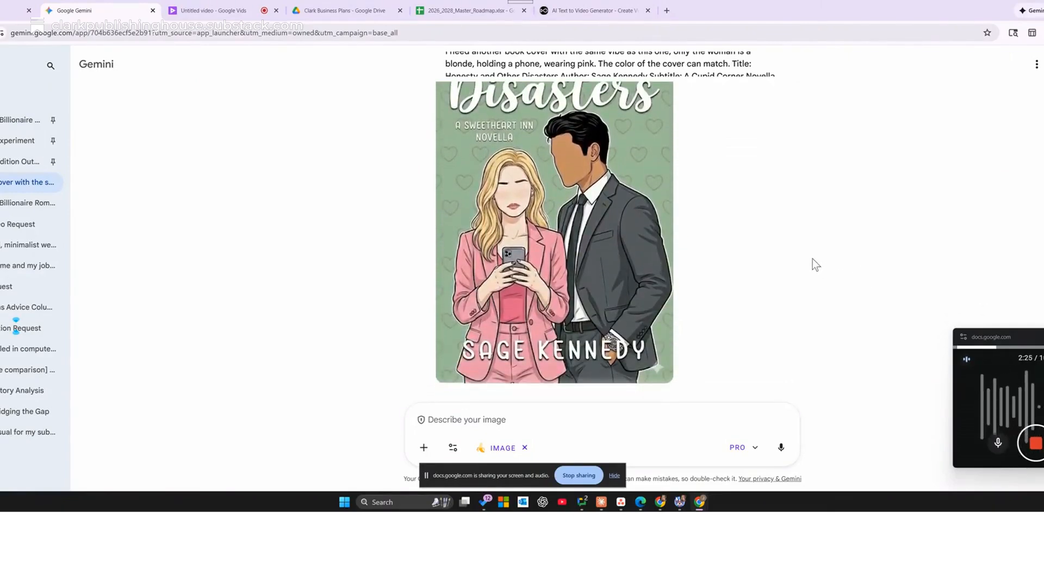
{"action": "scroll", "coordinate": [812, 259], "scroll_direction": "up", "scroll_amount": 2}
{"action": "scroll", "coordinate": [772, 257], "scroll_direction": "down", "scroll_amount": 1}
{"action": "scroll", "coordinate": [720, 282], "scroll_direction": "down", "scroll_amount": 1}
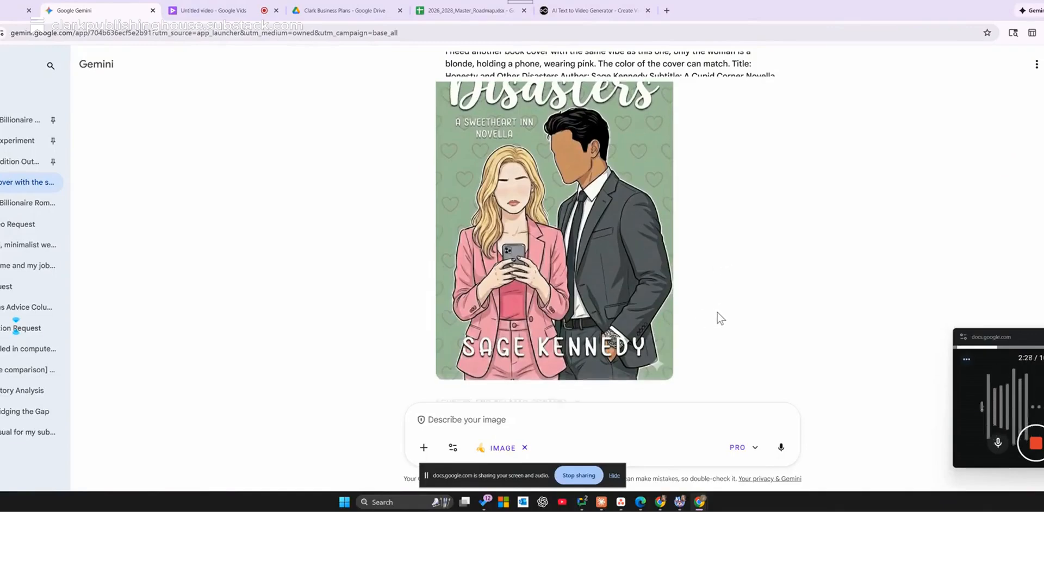
Step: Ask for a new version of the cover with the prompt "Change the background to light blue"
{"action": "left_click", "coordinate": [527, 419]}
{"action": "type", "text": "Change the background to light blue"}
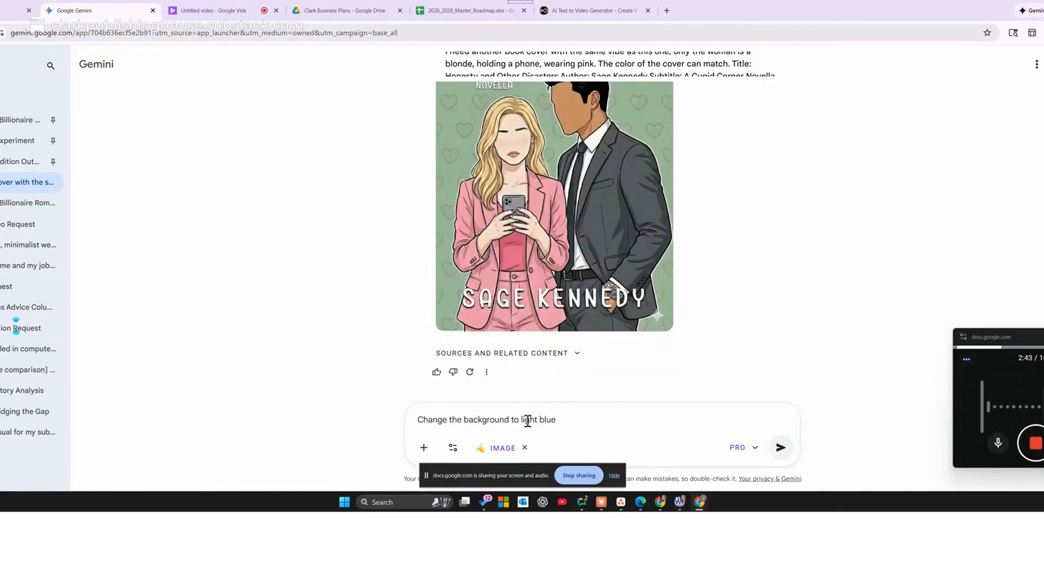
{"action": "key", "text": "Return"}
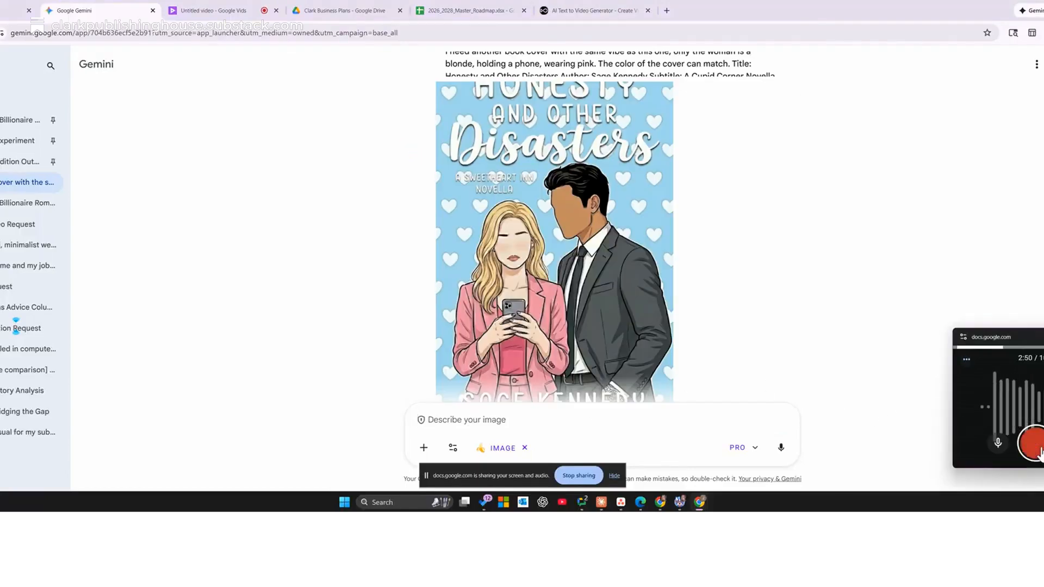
Step: Check the light blue cover and submit the prompt "change the background color to dark purple"
{"action": "left_click", "coordinate": [660, 246]}
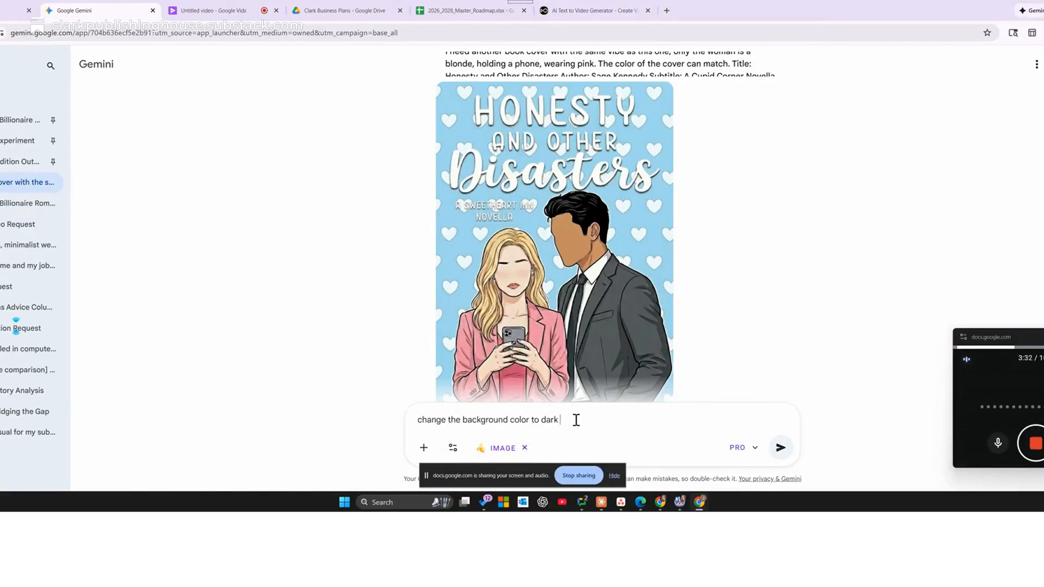
{"action": "type", "text": "purple"}
{"action": "key", "text": "Return"}
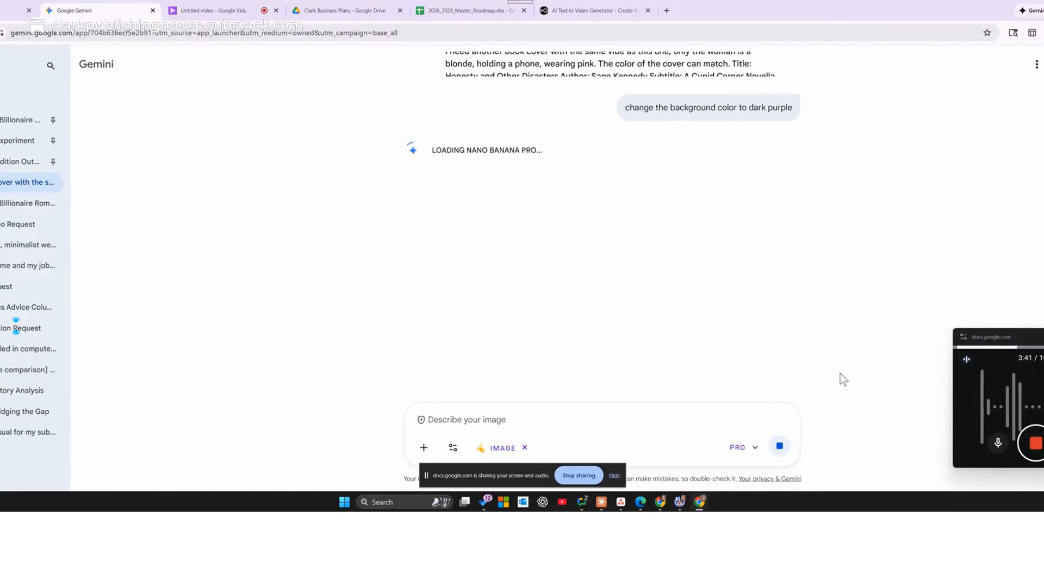
Step: Review the conversation from the original reference cover through each prompt and generated version to the dark purple cover
{"action": "scroll", "coordinate": [837, 373], "scroll_direction": "up", "scroll_amount": 10}
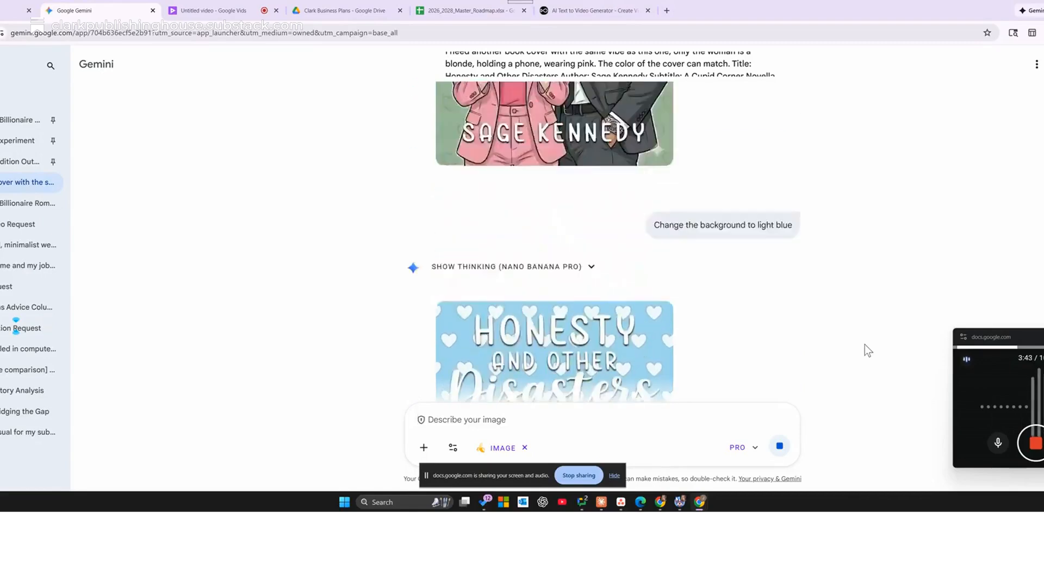
{"action": "scroll", "coordinate": [866, 350], "scroll_direction": "up", "scroll_amount": 8}
{"action": "scroll", "coordinate": [866, 349], "scroll_direction": "up", "scroll_amount": 8}
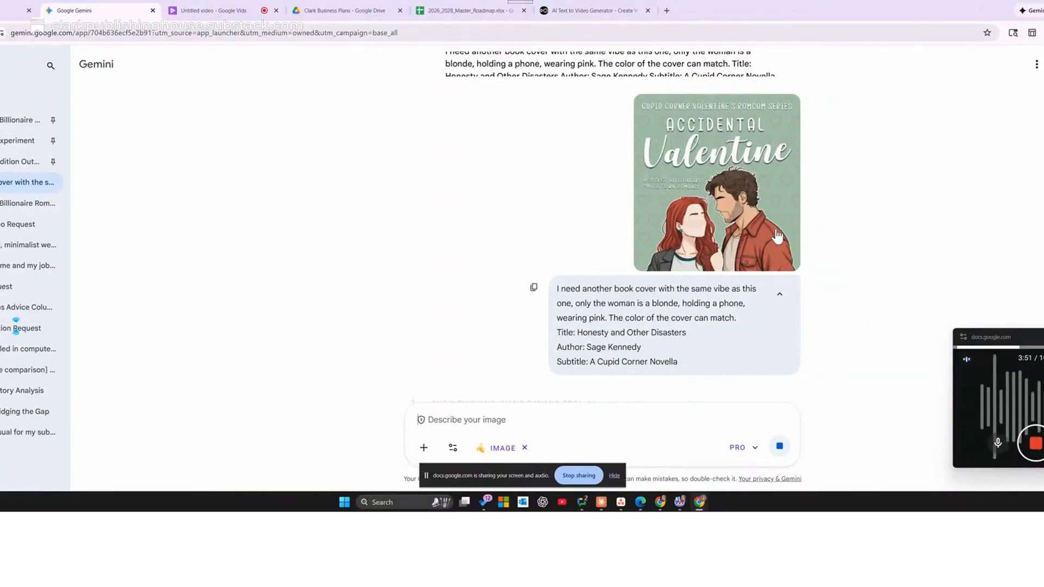
{"action": "scroll", "coordinate": [814, 263], "scroll_direction": "down", "scroll_amount": 6}
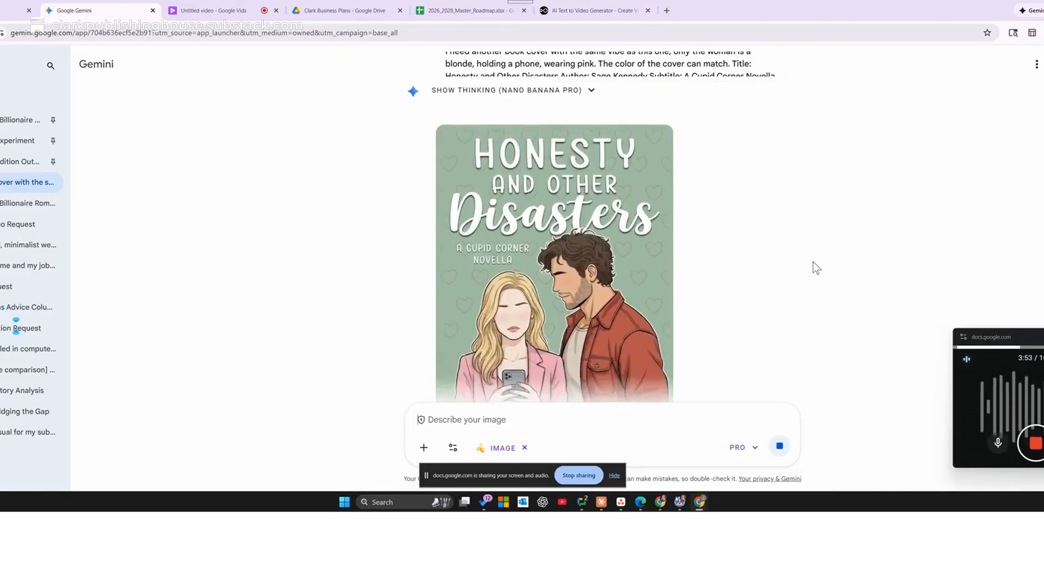
{"action": "scroll", "coordinate": [814, 262], "scroll_direction": "down", "scroll_amount": 10}
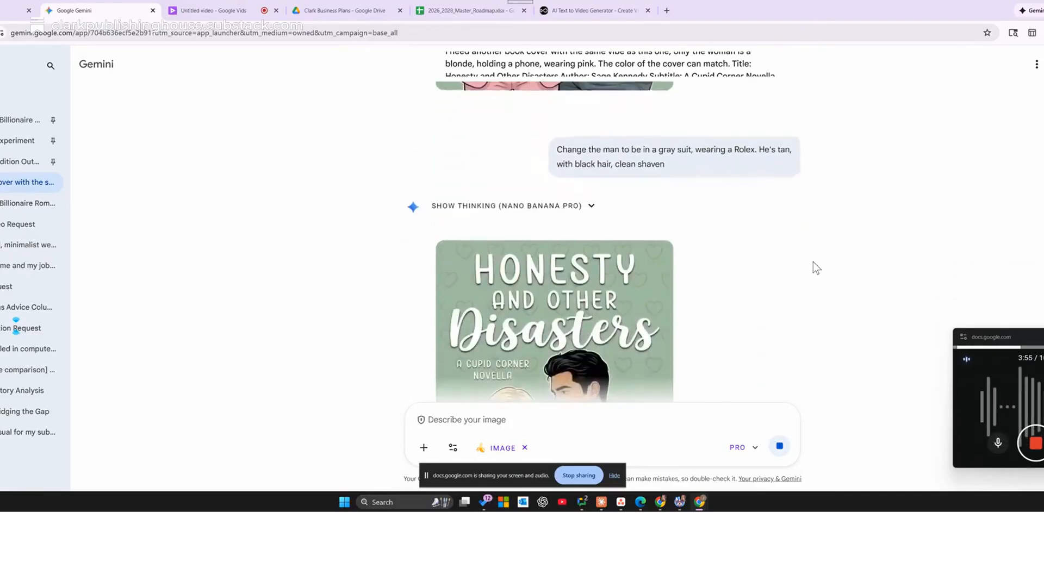
{"action": "scroll", "coordinate": [814, 262], "scroll_direction": "down", "scroll_amount": 10}
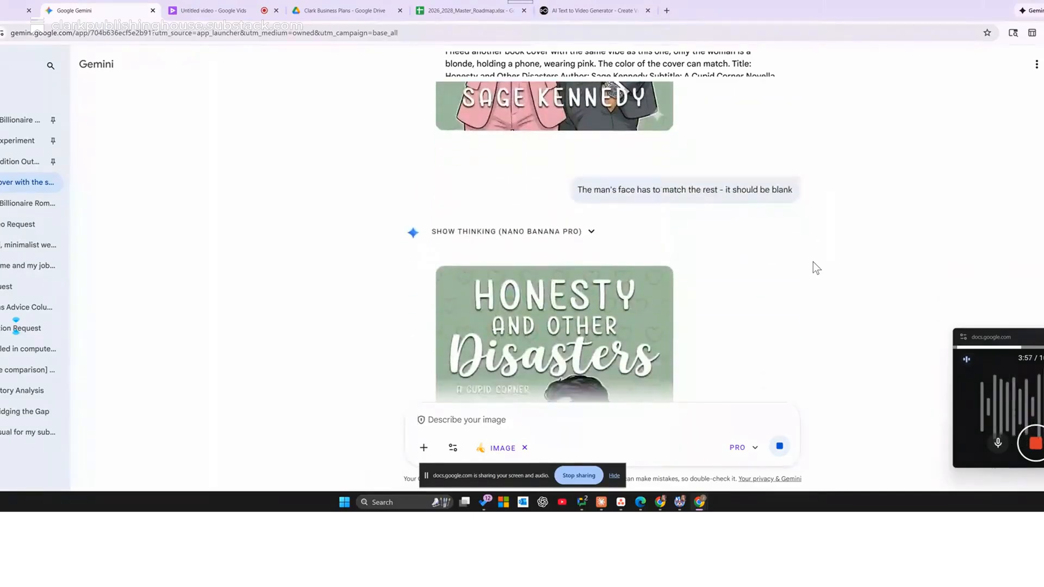
{"action": "scroll", "coordinate": [814, 262], "scroll_direction": "down", "scroll_amount": 5}
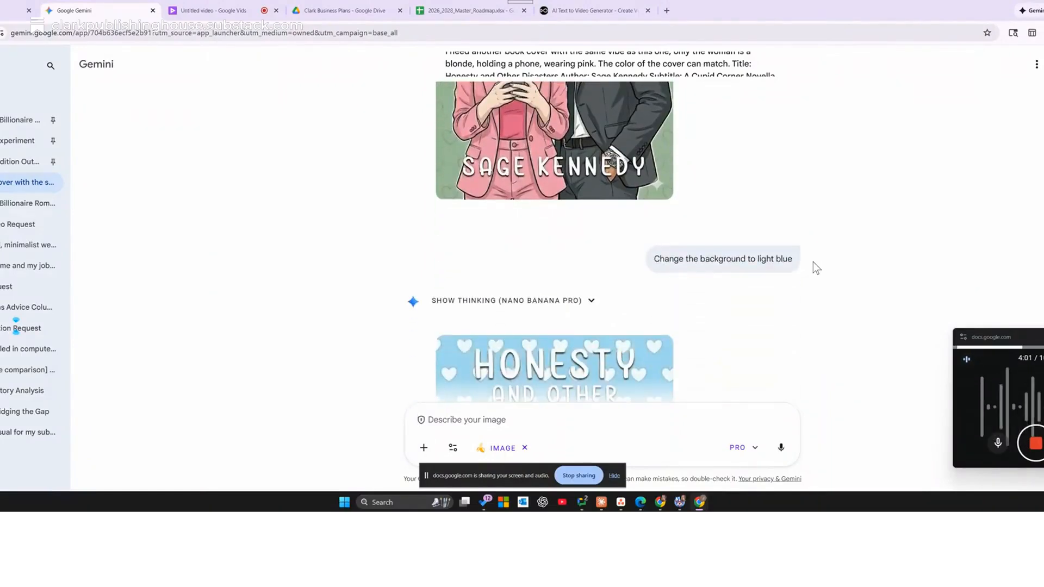
{"action": "scroll", "coordinate": [814, 262], "scroll_direction": "down", "scroll_amount": 3}
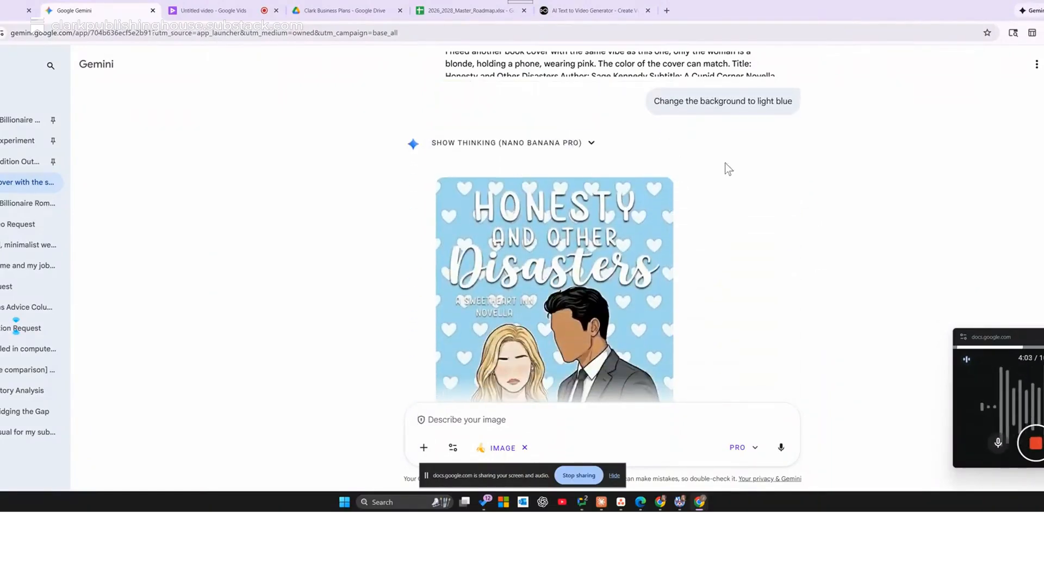
{"action": "scroll", "coordinate": [761, 281], "scroll_direction": "down", "scroll_amount": 3}
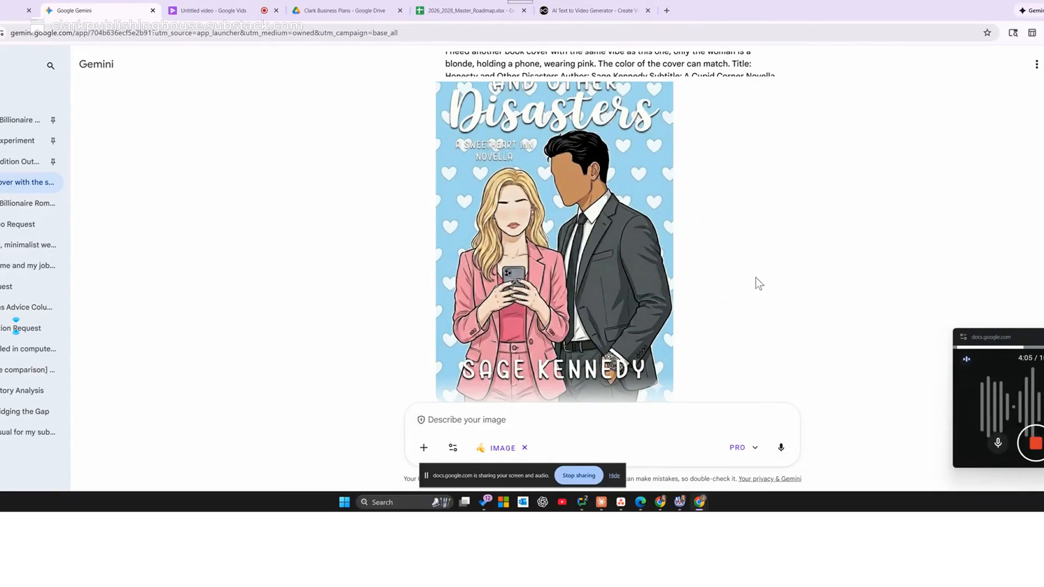
{"action": "scroll", "coordinate": [680, 315], "scroll_direction": "down", "scroll_amount": 1}
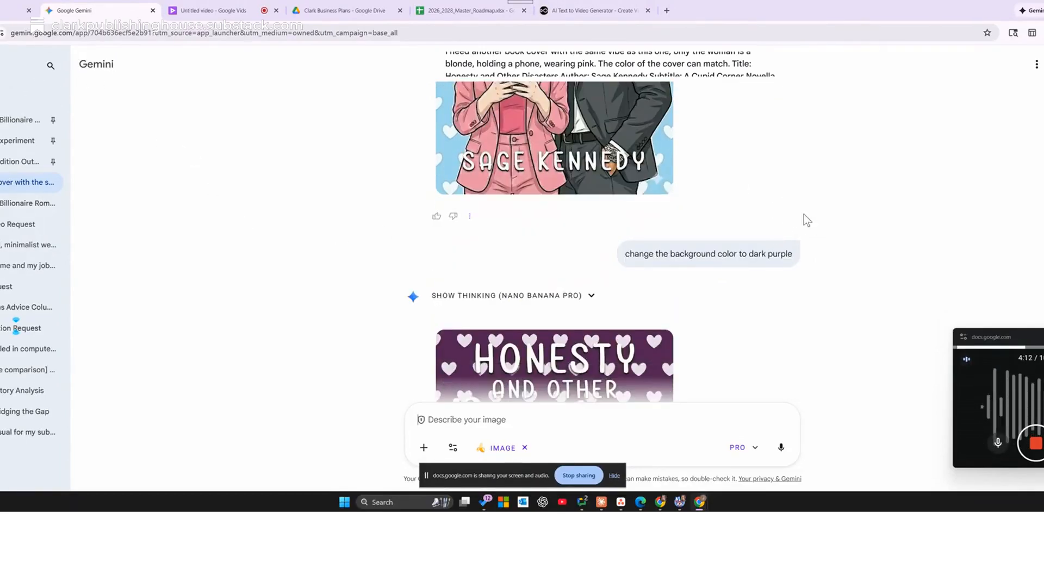
{"action": "scroll", "coordinate": [804, 217], "scroll_direction": "down", "scroll_amount": 2}
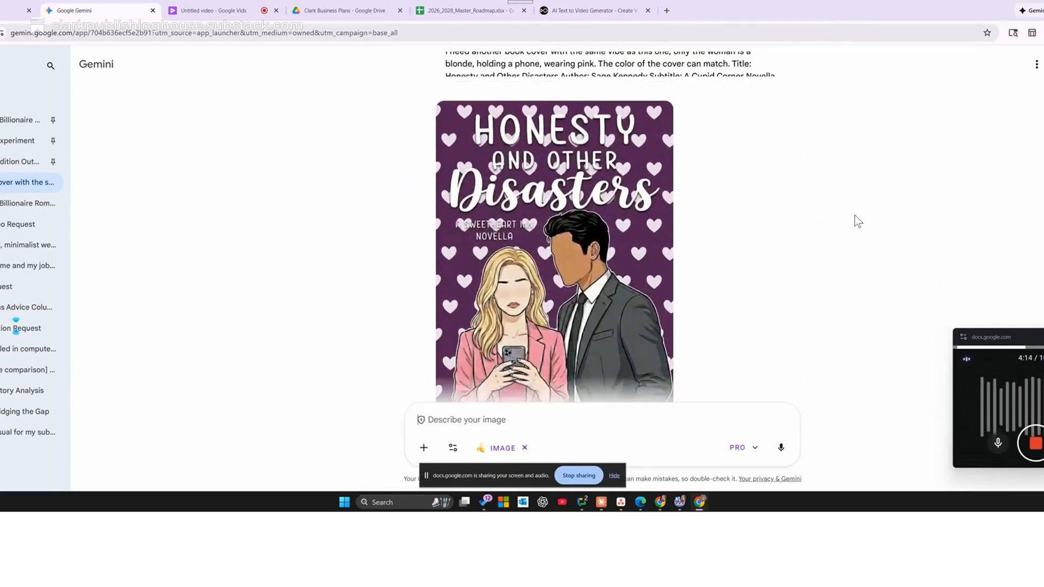
Step: Inspect the dark purple cover enlarged and submit "make the background a bit transparent so the title and subtitle pop better"
{"action": "left_click", "coordinate": [659, 262]}
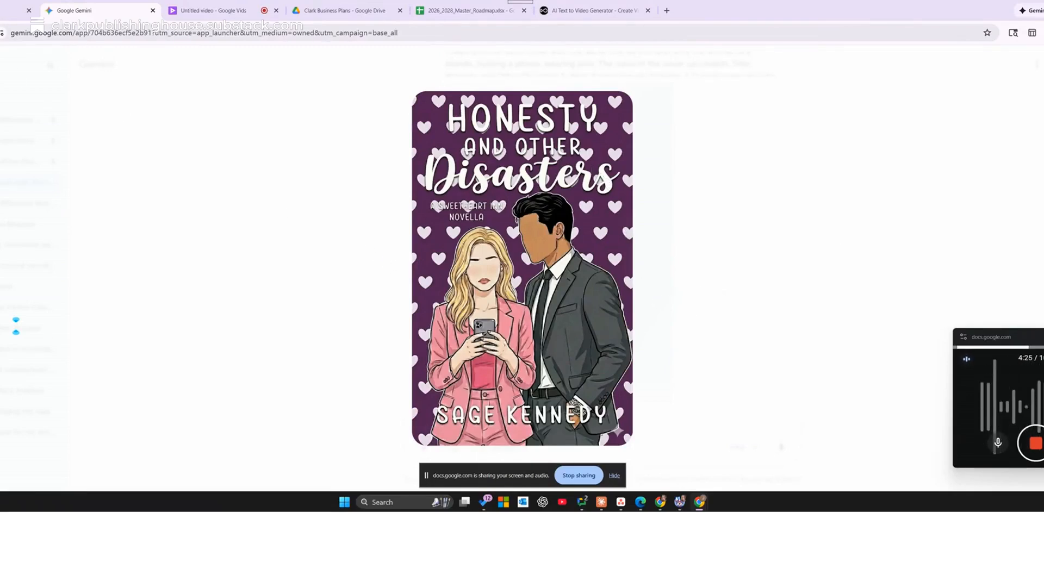
{"action": "left_click", "coordinate": [2, 64]}
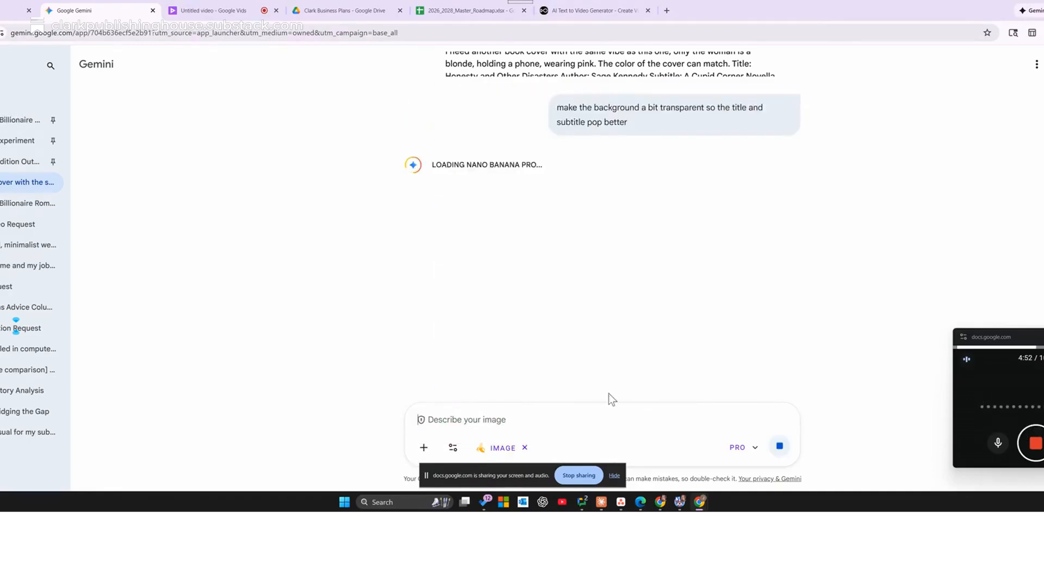
Step: Compare the background hearts and text legibility of the dark purple, light blue and green cover versions
{"action": "scroll", "coordinate": [762, 337], "scroll_direction": "up", "scroll_amount": 5}
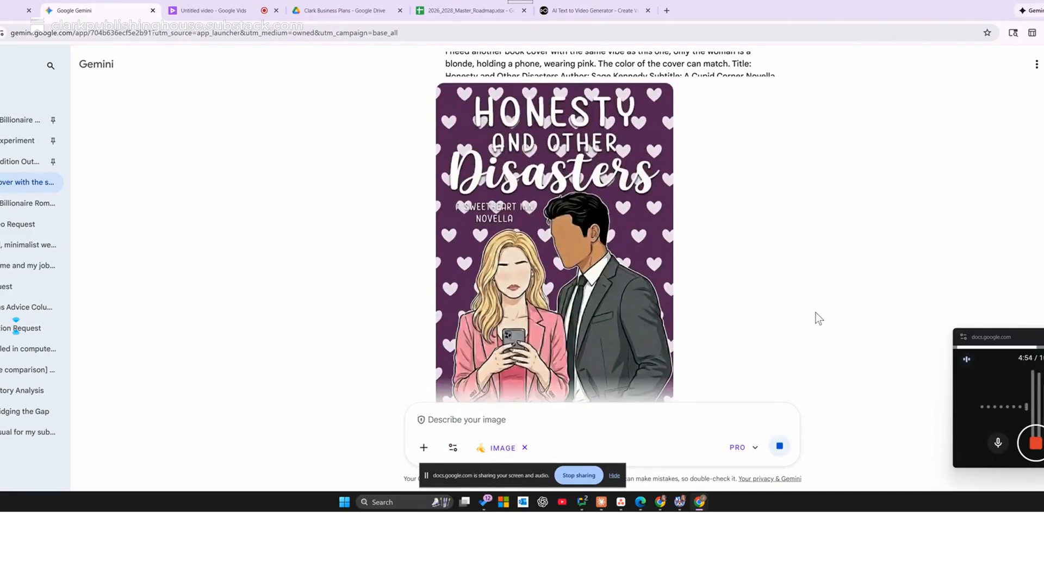
{"action": "scroll", "coordinate": [816, 316], "scroll_direction": "up", "scroll_amount": 12}
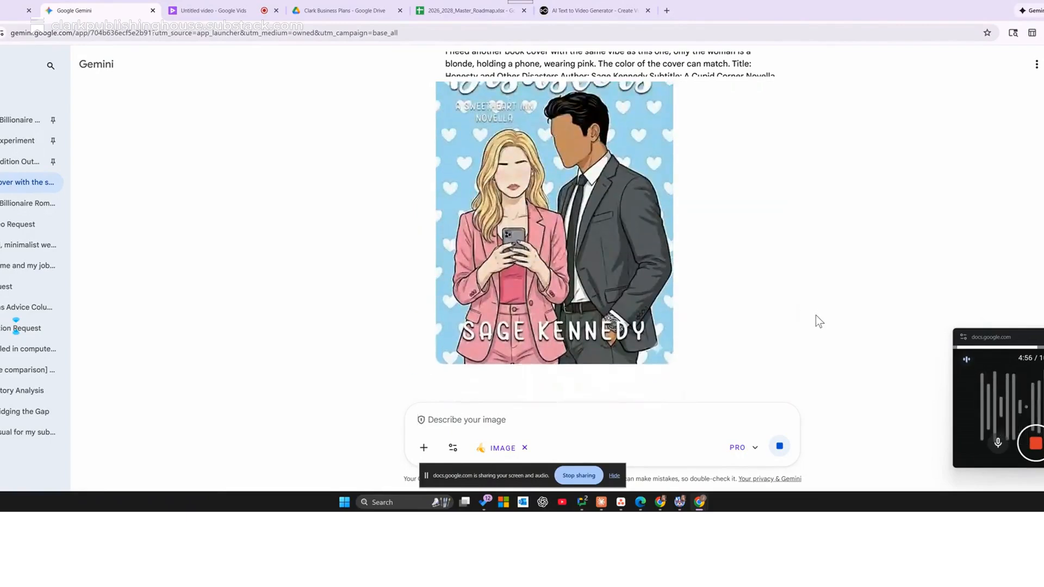
{"action": "scroll", "coordinate": [815, 321], "scroll_direction": "down", "scroll_amount": 3}
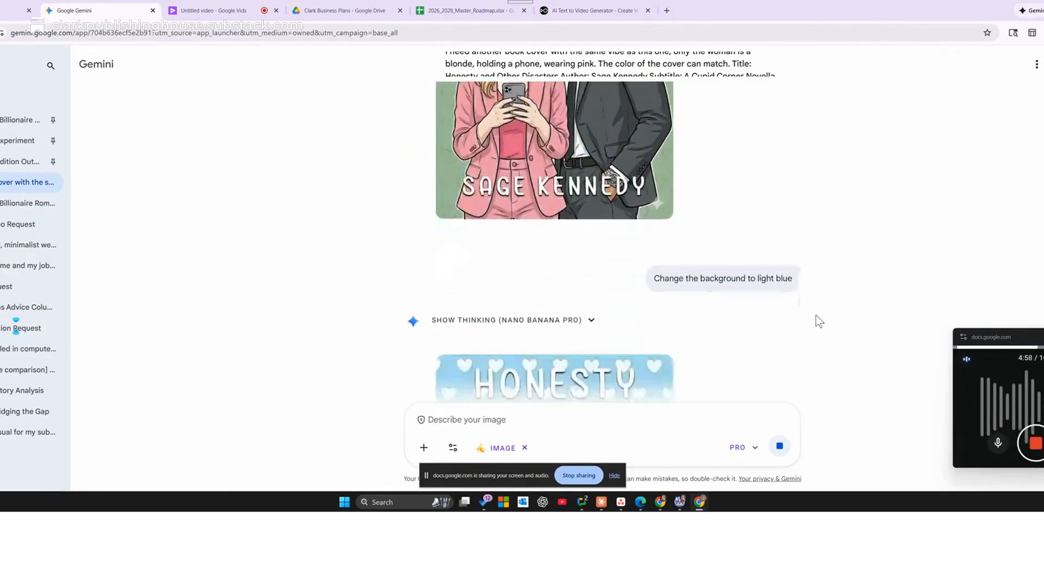
{"action": "scroll", "coordinate": [816, 322], "scroll_direction": "up", "scroll_amount": 4}
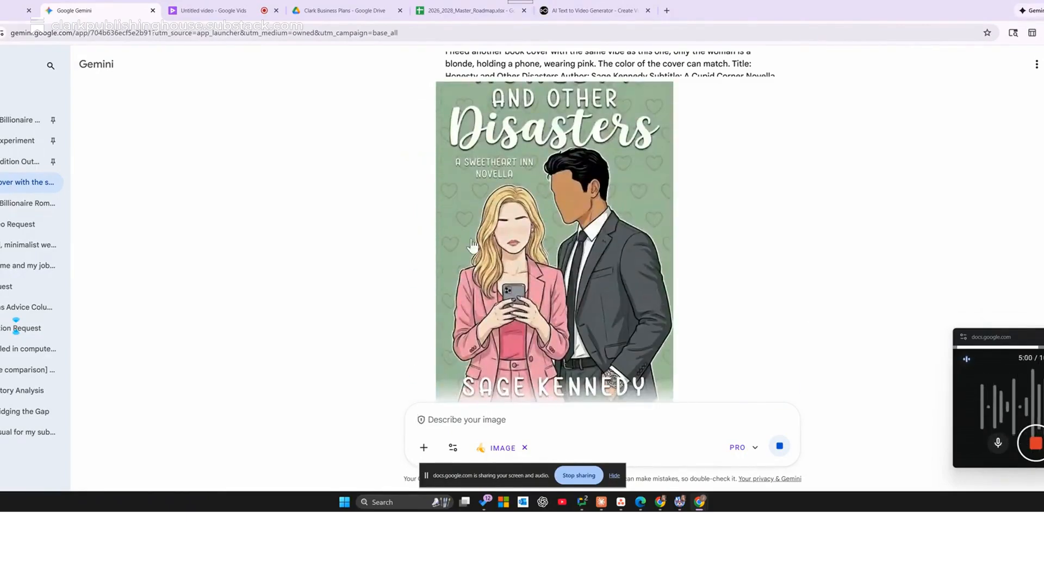
Step: Look over the light blue and dark purple covers again and check on the pending background transparency request
{"action": "scroll", "coordinate": [759, 305], "scroll_direction": "down", "scroll_amount": 4}
{"action": "scroll", "coordinate": [767, 305], "scroll_direction": "down", "scroll_amount": 6}
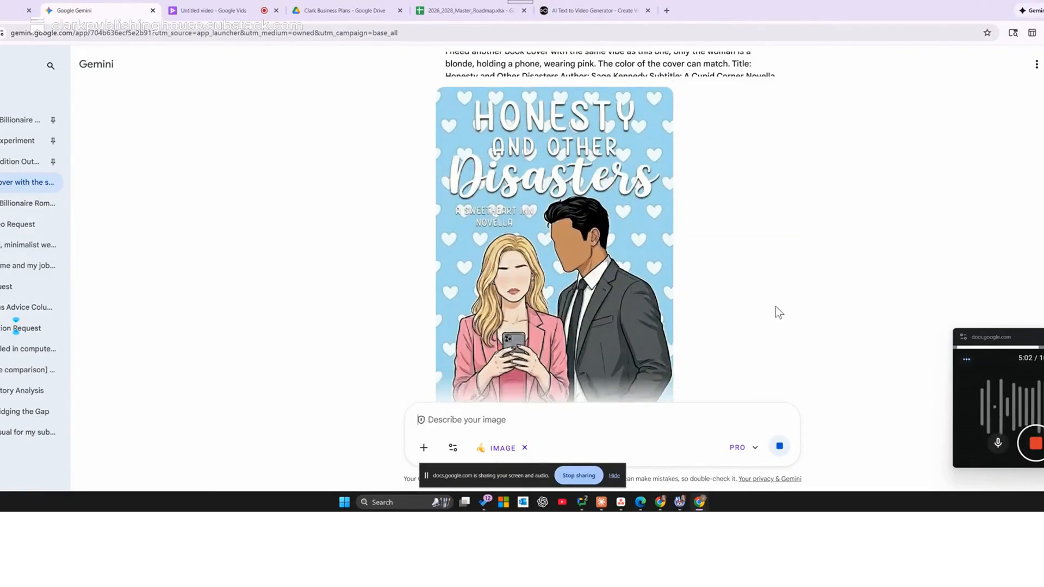
{"action": "scroll", "coordinate": [805, 299], "scroll_direction": "down", "scroll_amount": 8}
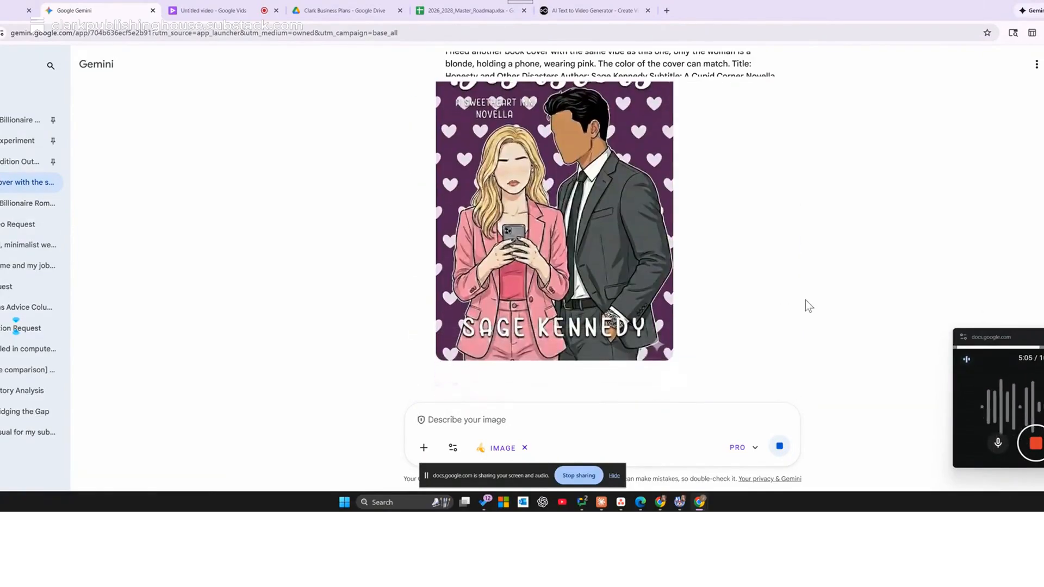
{"action": "scroll", "coordinate": [830, 276], "scroll_direction": "up", "scroll_amount": 5}
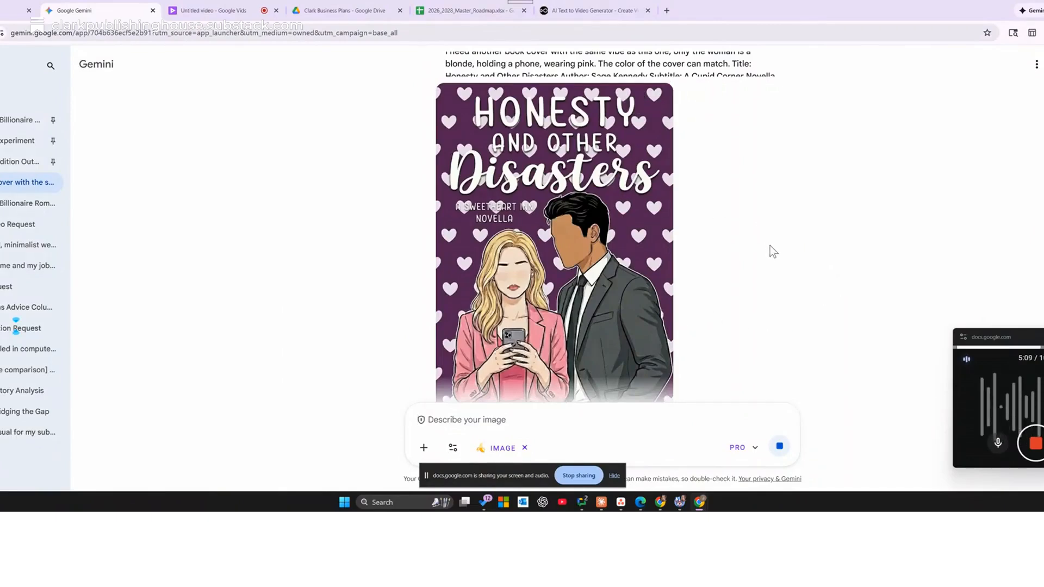
{"action": "scroll", "coordinate": [781, 250], "scroll_direction": "down", "scroll_amount": 7}
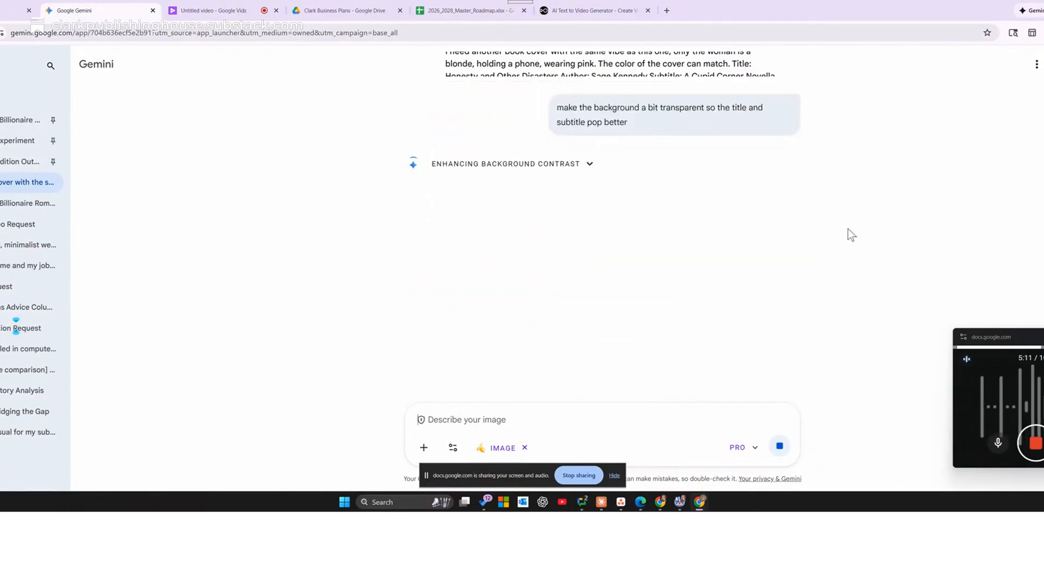
Step: Switch to OpenArt, dismiss the Super Bowl promotion and browse the book covers in the image assets
{"action": "left_click", "coordinate": [596, 11]}
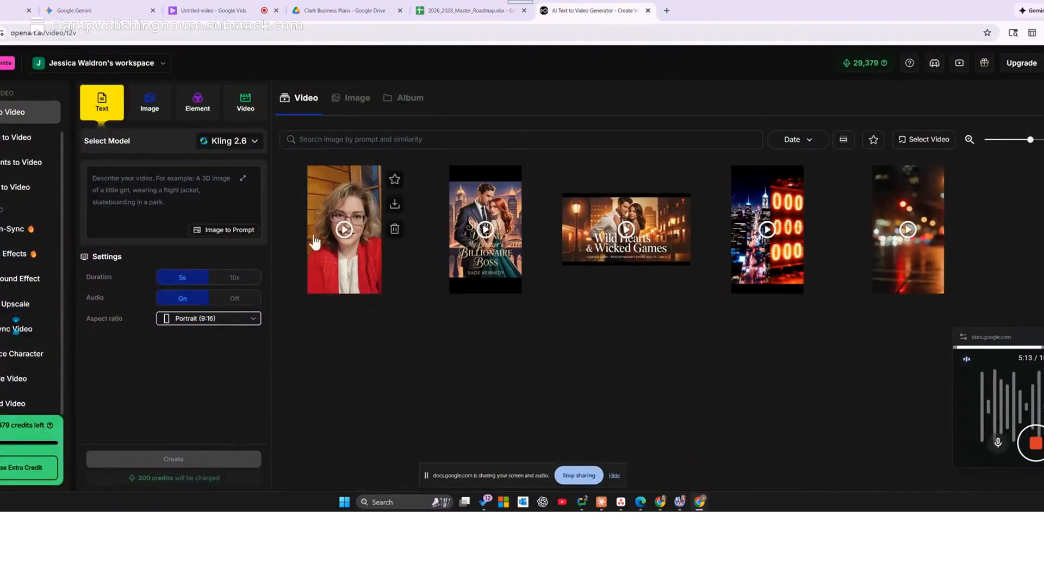
{"action": "left_click", "coordinate": [1, 63]}
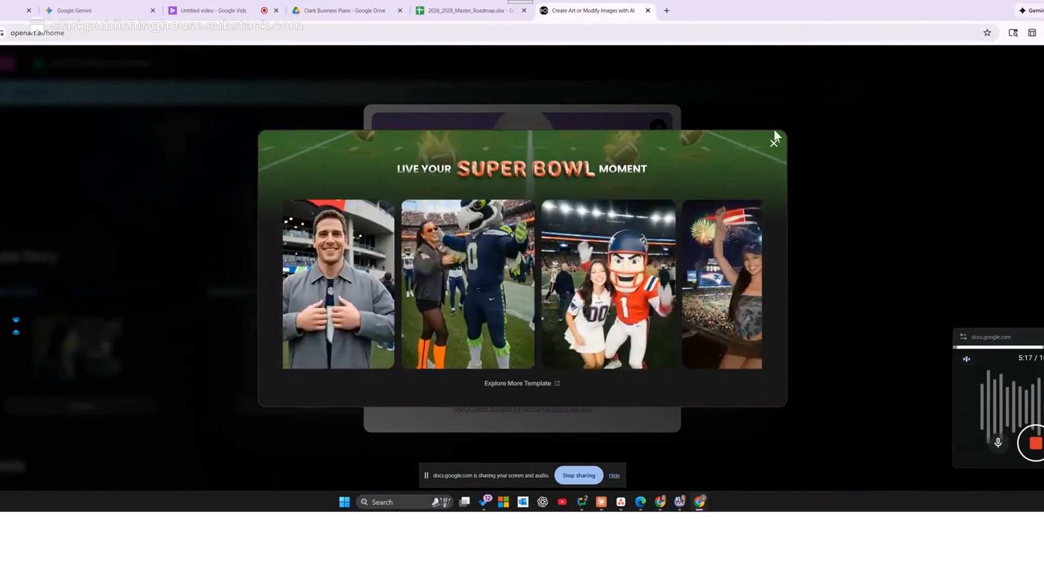
{"action": "left_click", "coordinate": [772, 143]}
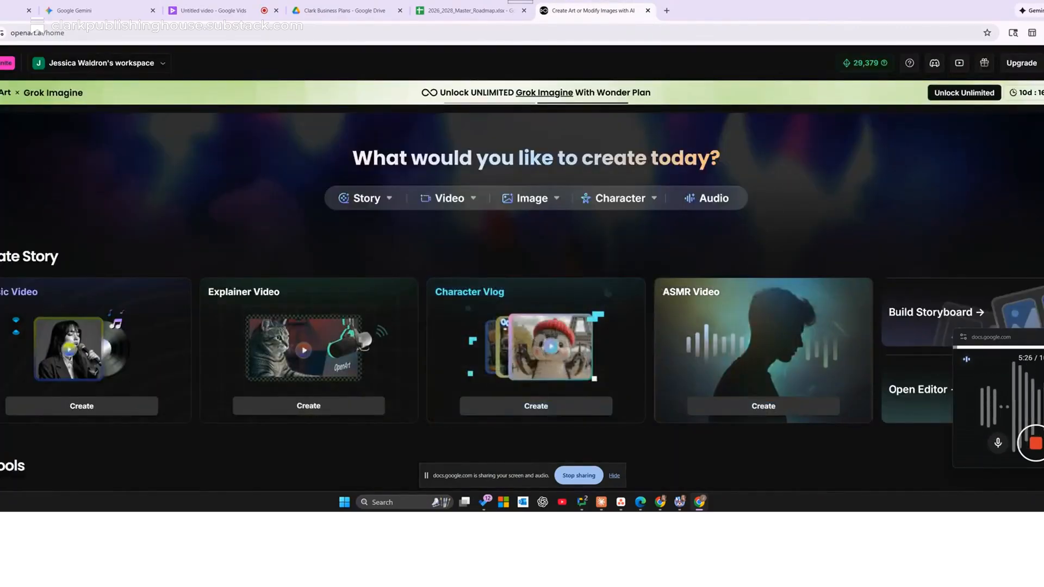
{"action": "left_click", "coordinate": [2, 157]}
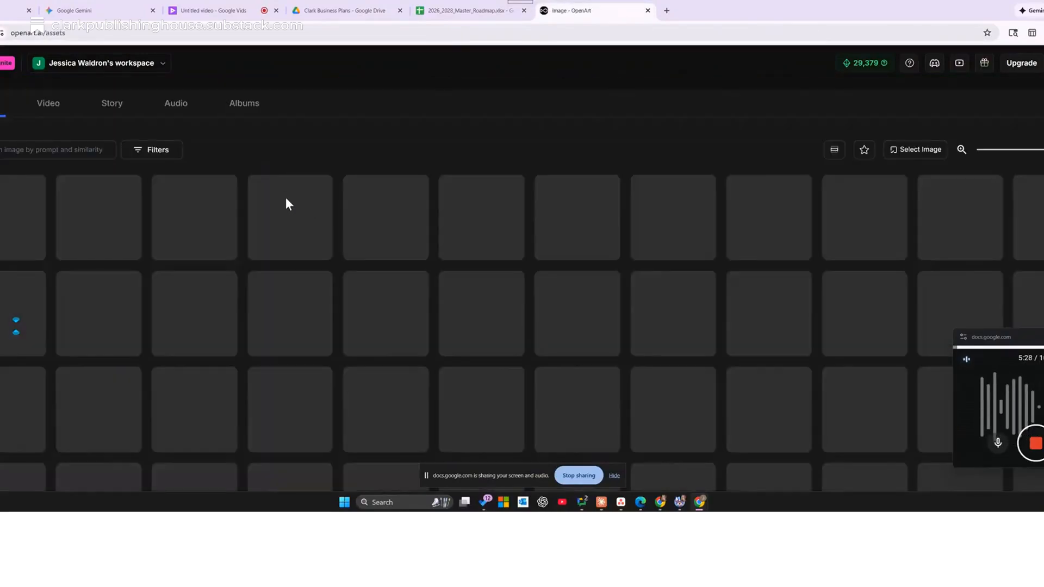
{"action": "scroll", "coordinate": [492, 256], "scroll_direction": "down", "scroll_amount": 5}
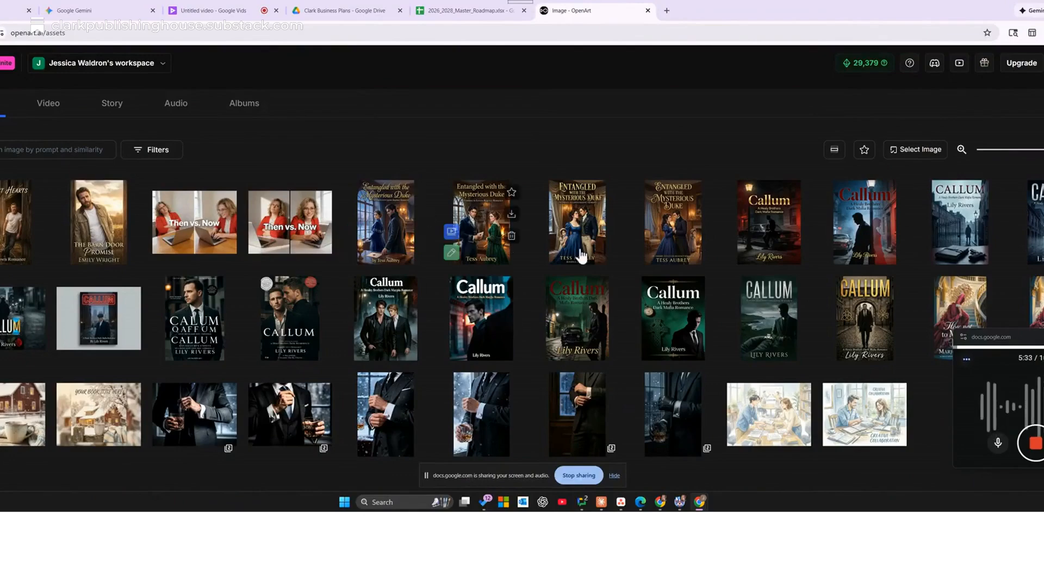
{"action": "scroll", "coordinate": [699, 269], "scroll_direction": "down", "scroll_amount": 1}
{"action": "scroll", "coordinate": [674, 265], "scroll_direction": "up", "scroll_amount": 5}
Step: Return to Gemini and examine the cover generated for the transparent background request, from the title to the author name
{"action": "left_click", "coordinate": [74, 10]}
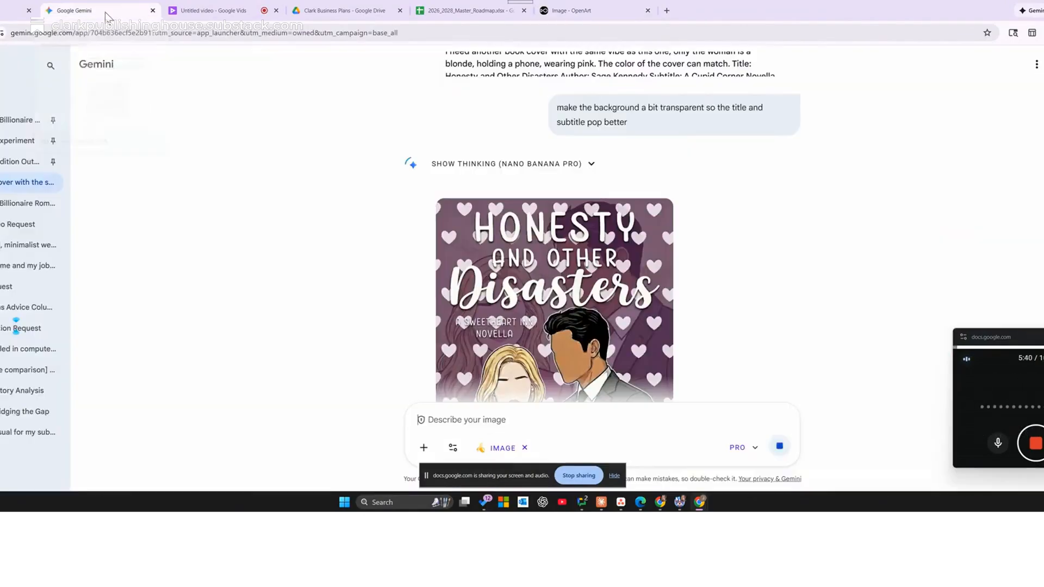
{"action": "scroll", "coordinate": [792, 273], "scroll_direction": "up", "scroll_amount": 1}
{"action": "scroll", "coordinate": [817, 243], "scroll_direction": "down", "scroll_amount": 3}
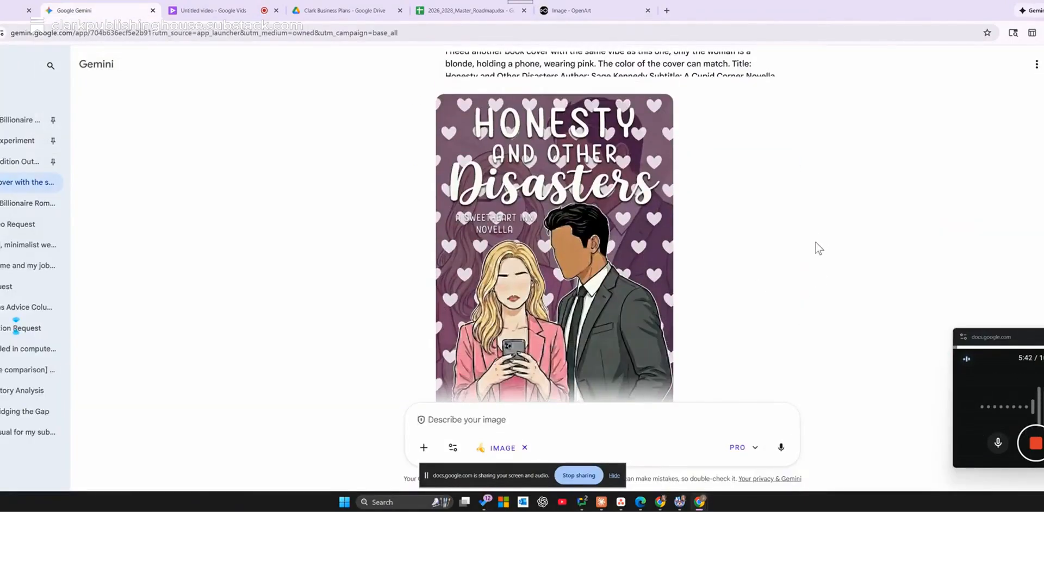
{"action": "scroll", "coordinate": [821, 244], "scroll_direction": "down", "scroll_amount": 2}
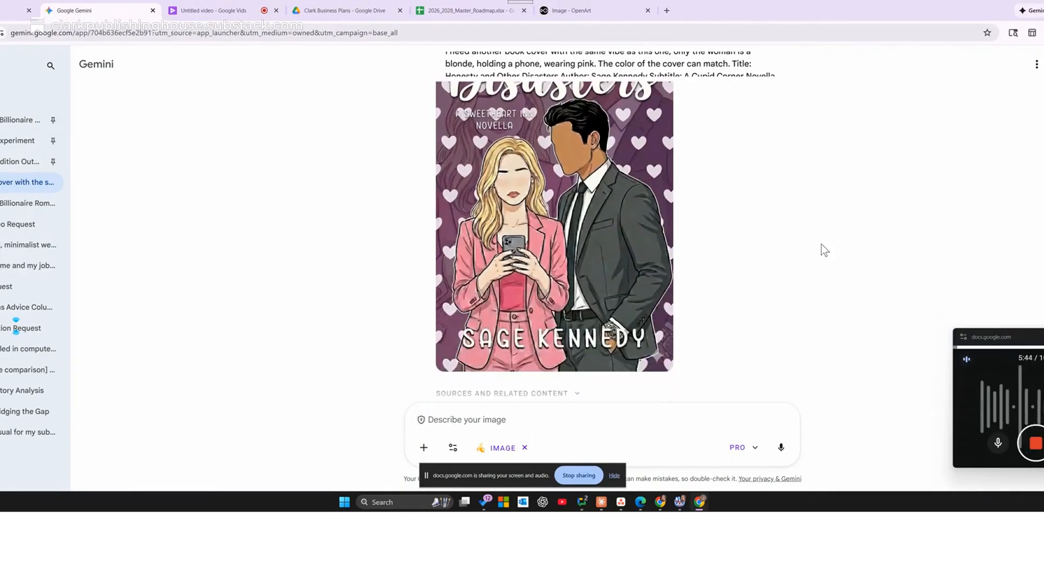
{"action": "scroll", "coordinate": [821, 243], "scroll_direction": "up", "scroll_amount": 2}
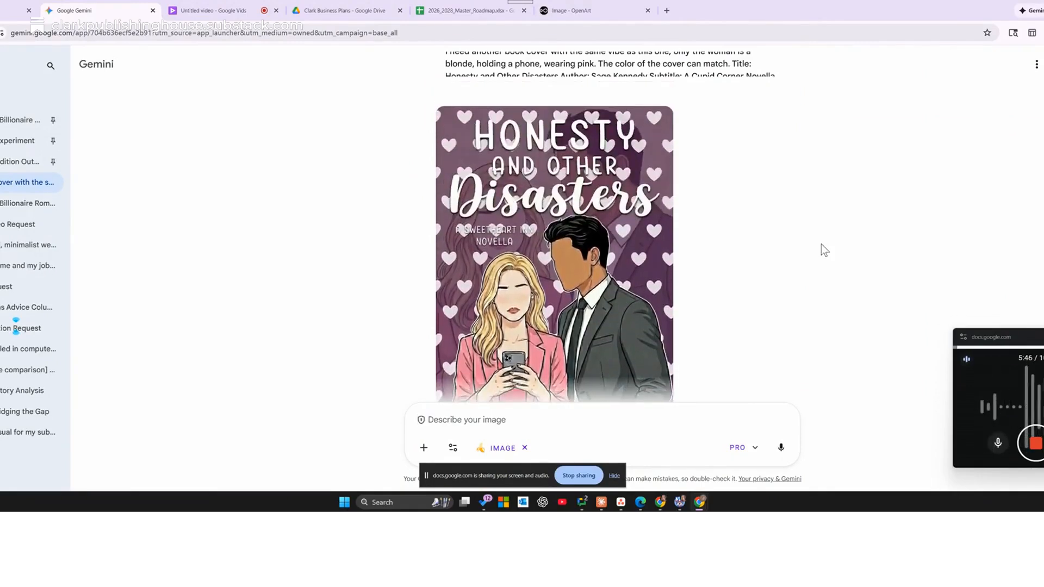
{"action": "scroll", "coordinate": [718, 302], "scroll_direction": "down", "scroll_amount": 3}
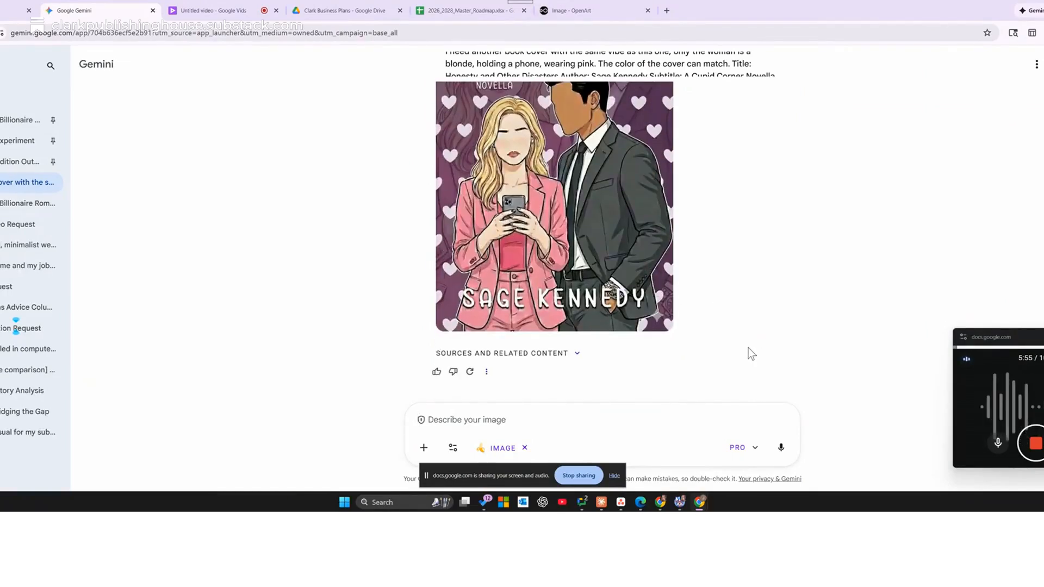
{"action": "scroll", "coordinate": [748, 354], "scroll_direction": "up", "scroll_amount": 2}
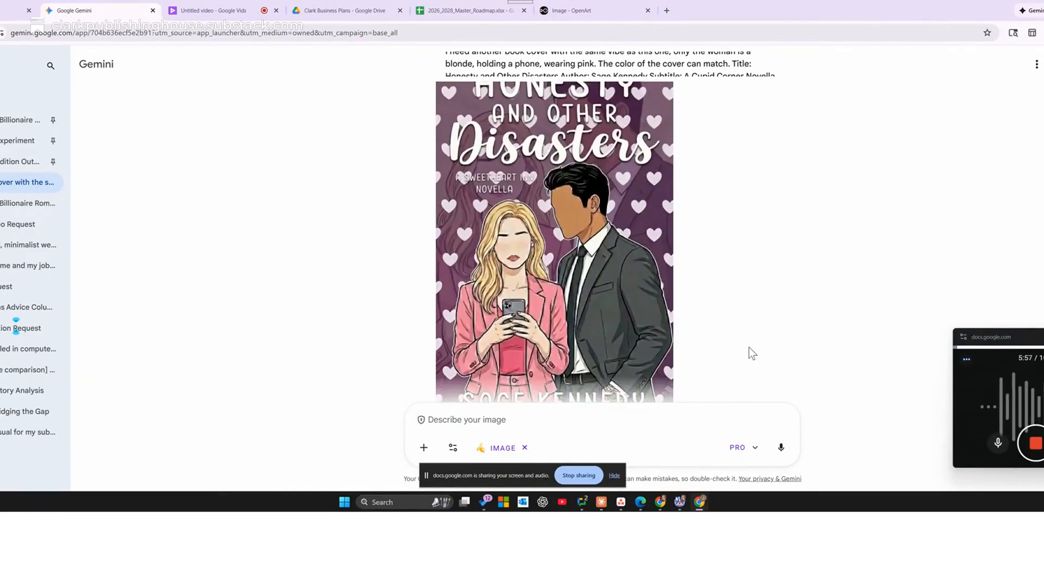
Step: Compare the semi-transparent purple cover with the earlier light blue version in the conversation
{"action": "scroll", "coordinate": [749, 348], "scroll_direction": "up", "scroll_amount": 5}
{"action": "scroll", "coordinate": [778, 315], "scroll_direction": "down", "scroll_amount": 5}
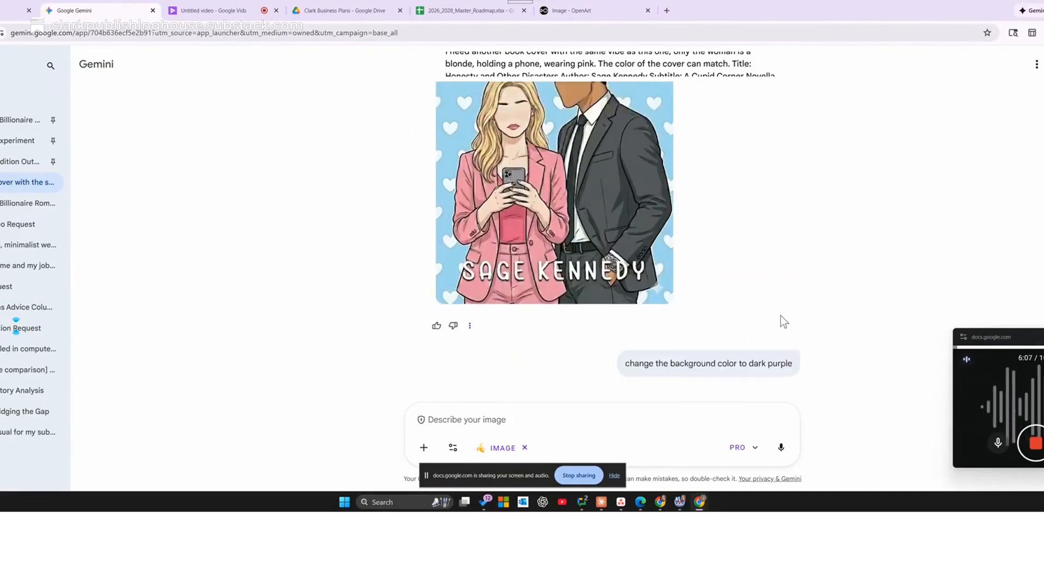
{"action": "scroll", "coordinate": [784, 312], "scroll_direction": "down", "scroll_amount": 12}
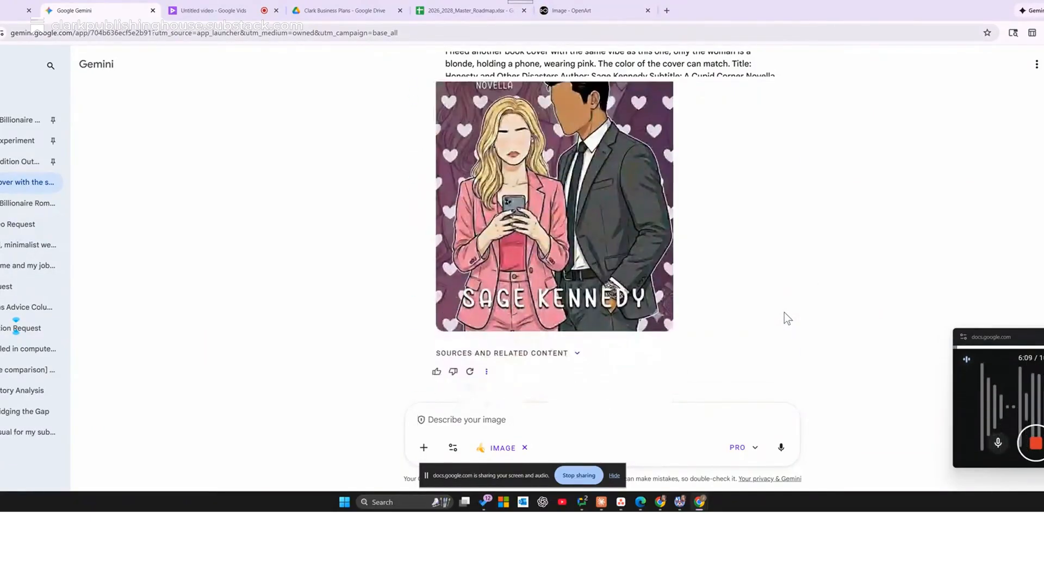
{"action": "scroll", "coordinate": [797, 337], "scroll_direction": "up", "scroll_amount": 3}
{"action": "scroll", "coordinate": [815, 334], "scroll_direction": "down", "scroll_amount": 5}
{"action": "scroll", "coordinate": [819, 332], "scroll_direction": "up", "scroll_amount": 5}
{"action": "scroll", "coordinate": [786, 303], "scroll_direction": "down", "scroll_amount": 12}
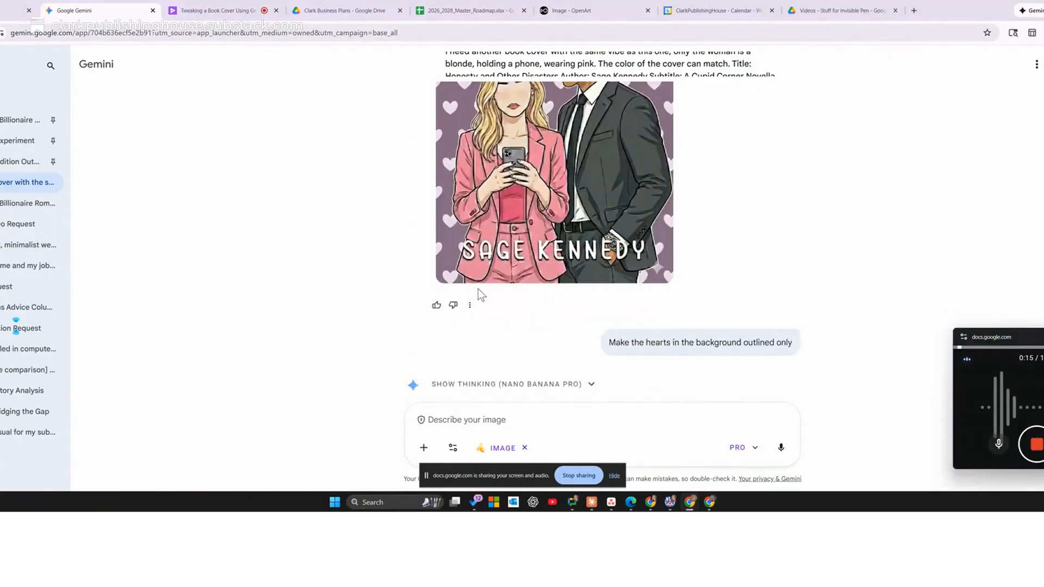
Step: Inspect the muted purple cover with filled hearts in the enlarged view and close it
{"action": "left_click", "coordinate": [470, 306]}
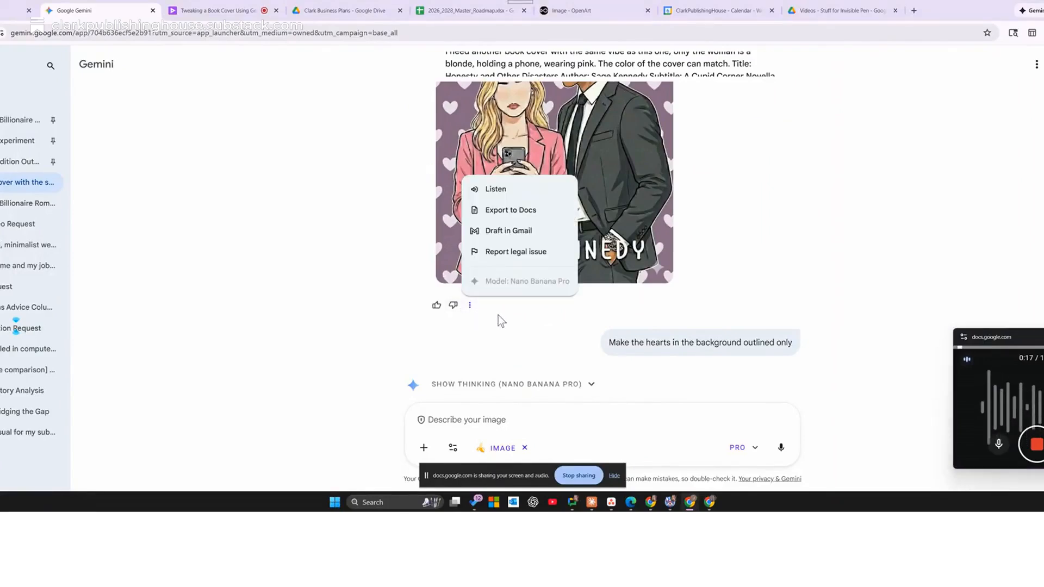
{"action": "left_click", "coordinate": [500, 317]}
{"action": "scroll", "coordinate": [413, 280], "scroll_direction": "down", "scroll_amount": 1}
{"action": "scroll", "coordinate": [552, 308], "scroll_direction": "up", "scroll_amount": 3}
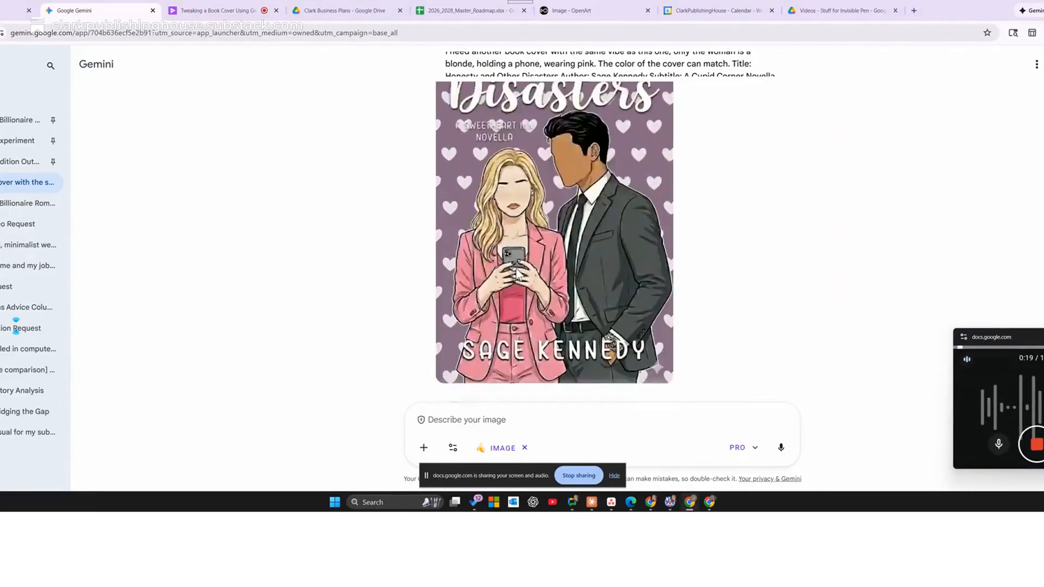
{"action": "scroll", "coordinate": [560, 299], "scroll_direction": "up", "scroll_amount": 1}
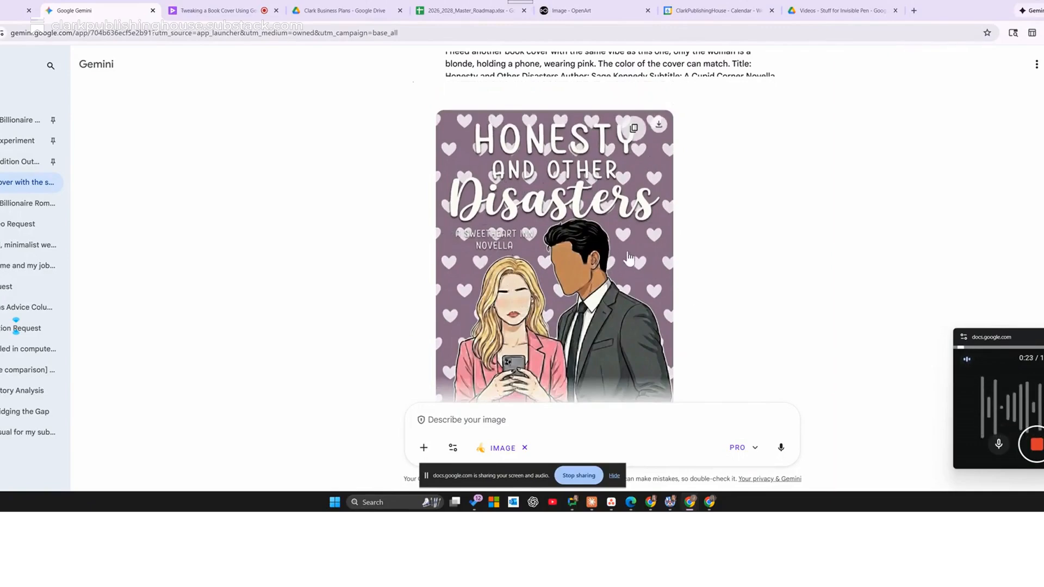
{"action": "left_click", "coordinate": [634, 260]}
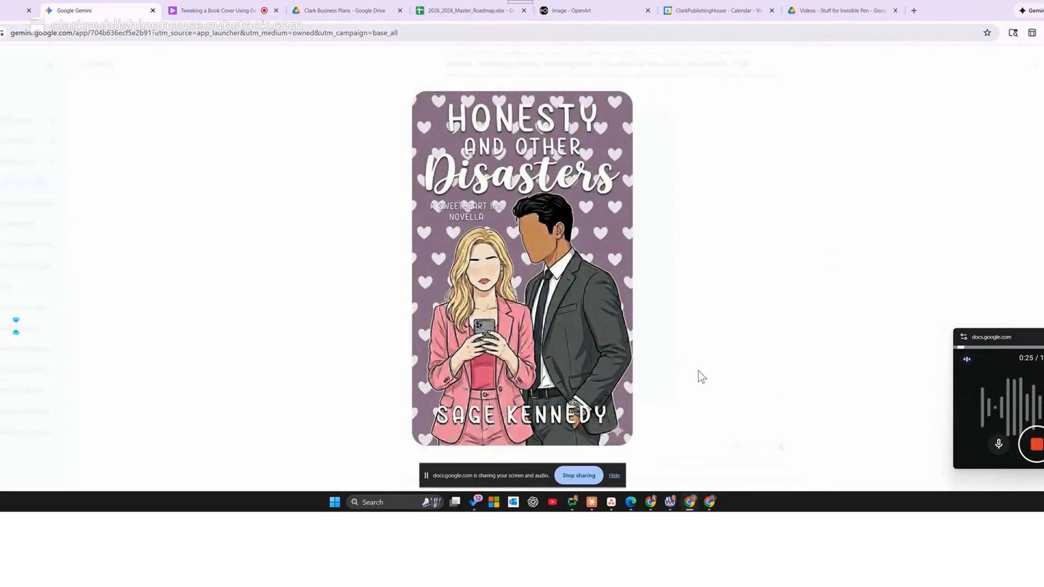
{"action": "left_click", "coordinate": [687, 358]}
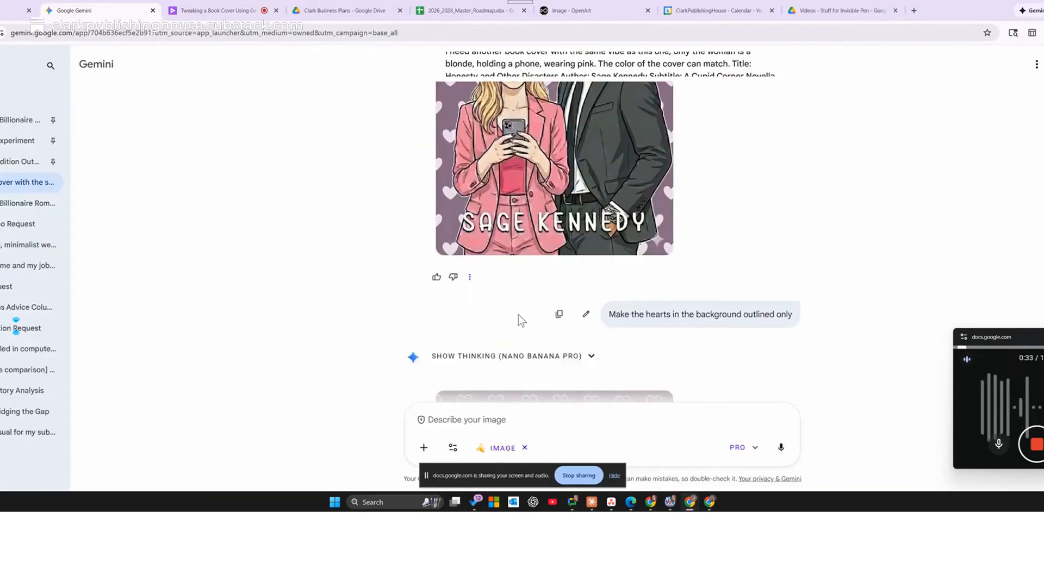
Step: Compare the filled-heart cover with the "Make the hearts in the background outlined only" version, viewing the outlined one enlarged
{"action": "scroll", "coordinate": [674, 232], "scroll_direction": "up", "scroll_amount": 3}
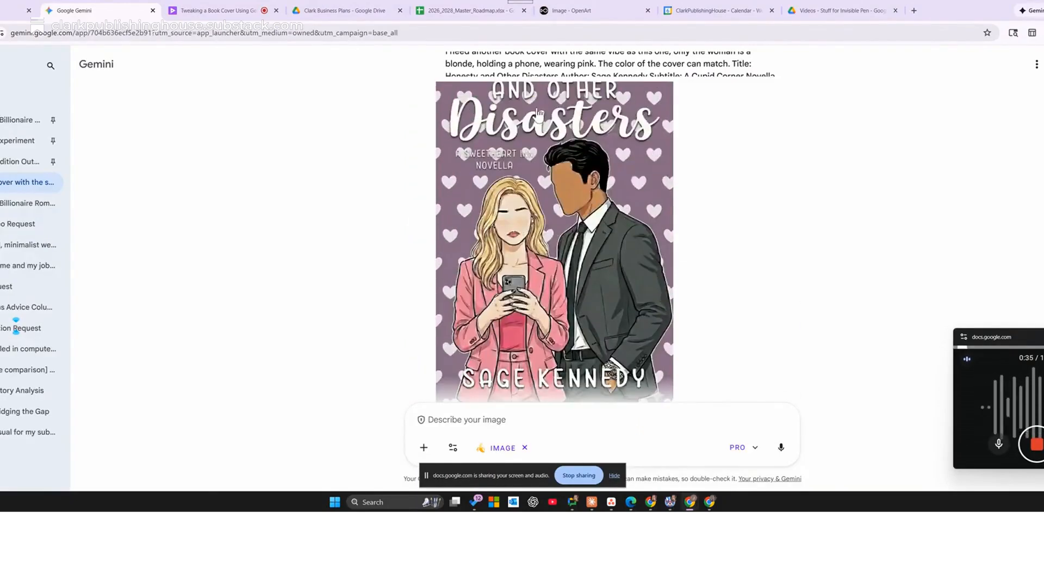
{"action": "scroll", "coordinate": [699, 216], "scroll_direction": "down", "scroll_amount": 4}
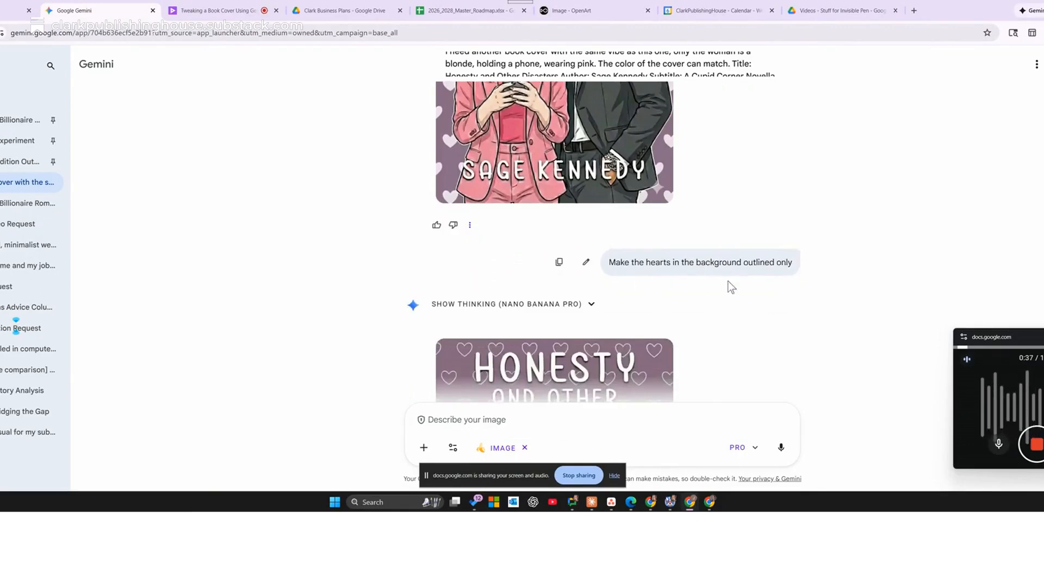
{"action": "scroll", "coordinate": [816, 268], "scroll_direction": "down", "scroll_amount": 4}
{"action": "left_click", "coordinate": [670, 294]}
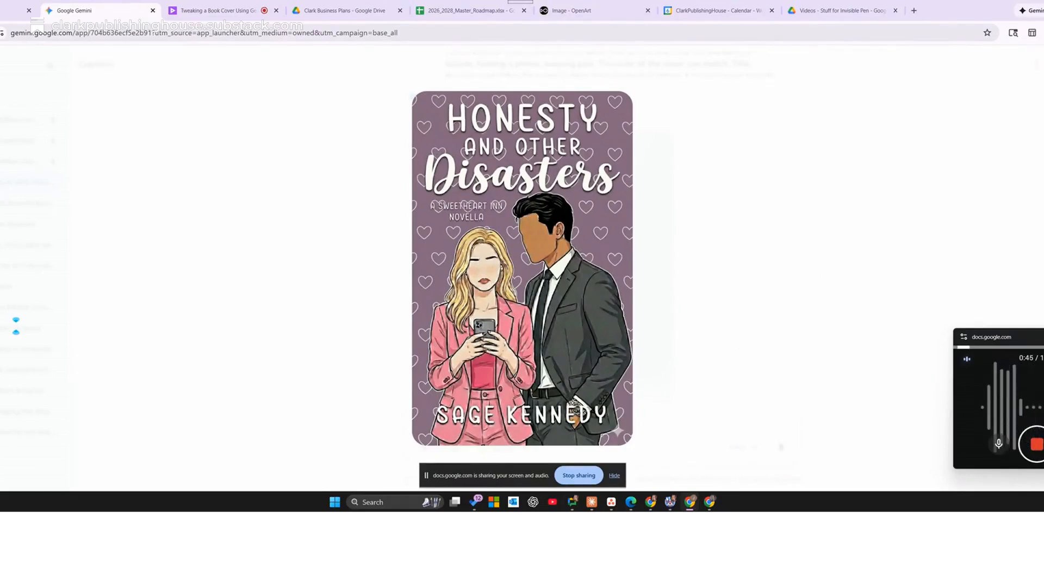
{"action": "key", "text": "Escape"}
Step: Redo the image generation for the purple cover with outlined background hearts
{"action": "scroll", "coordinate": [500, 239], "scroll_direction": "down", "scroll_amount": 2}
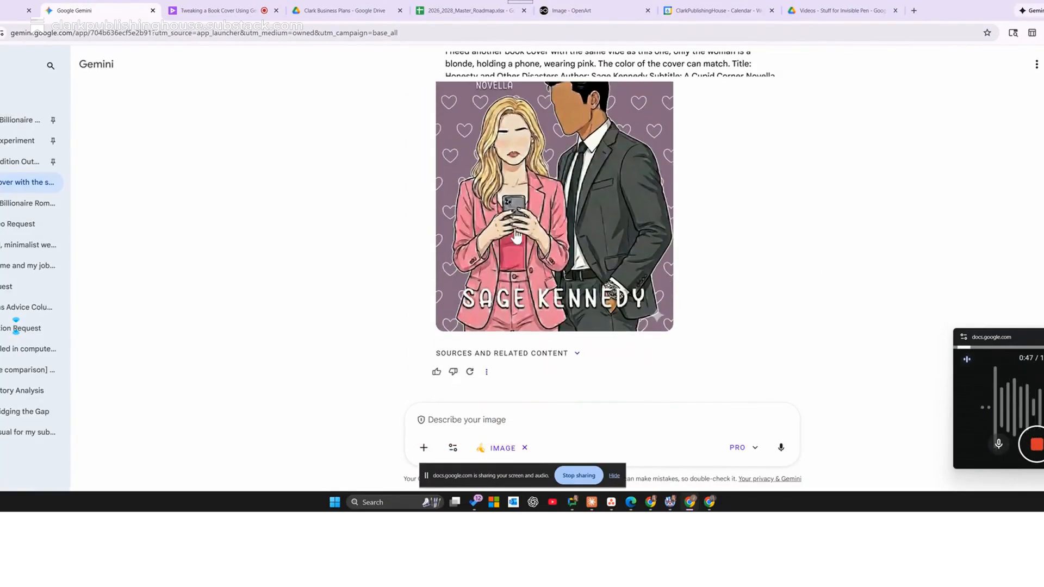
{"action": "left_click", "coordinate": [471, 374]}
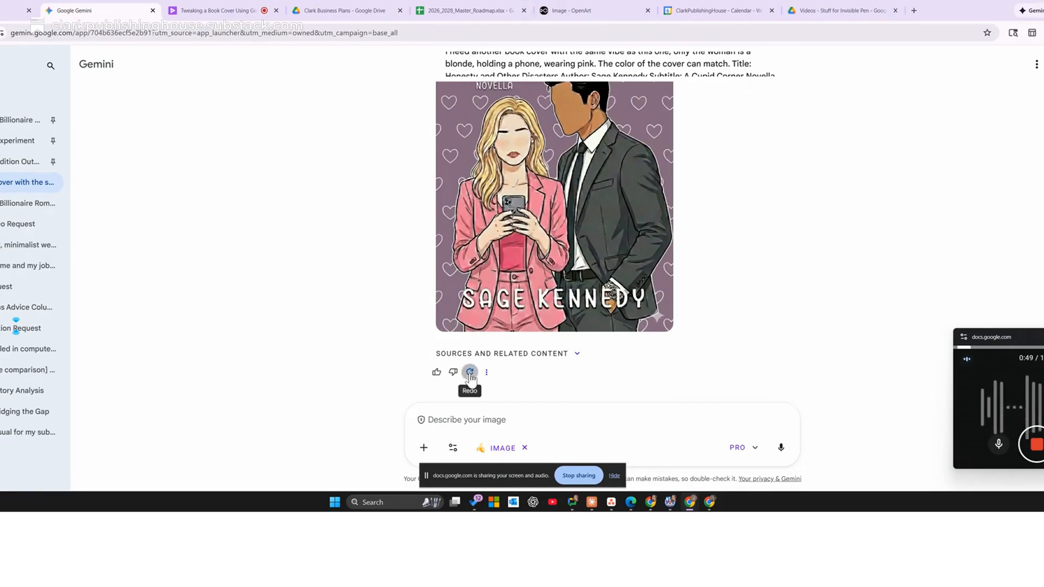
{"action": "left_click", "coordinate": [496, 396]}
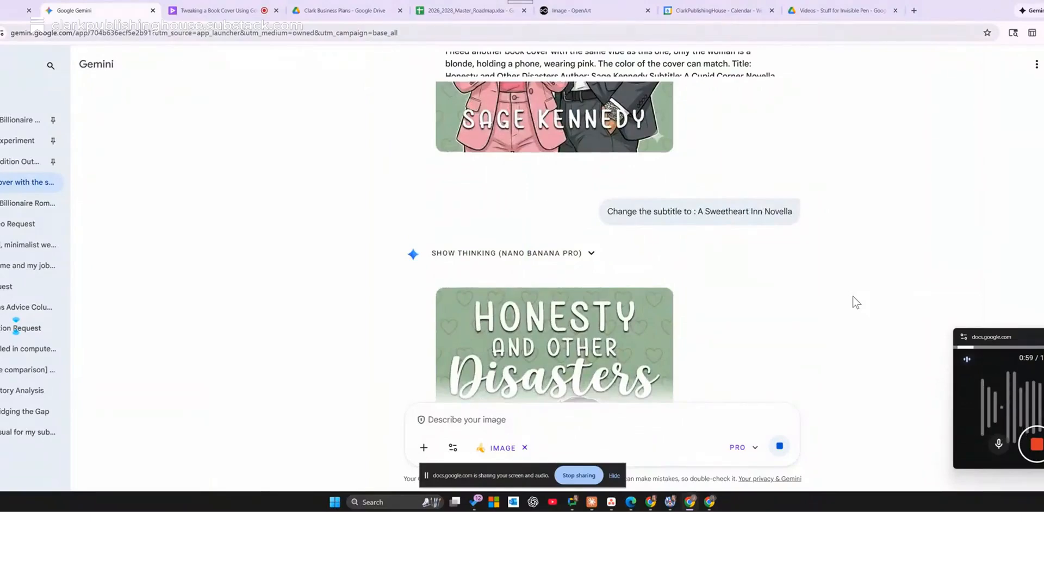
Step: Review the cover versions from the subtitle change through the light blue, dark purple and transparent background prompts
{"action": "scroll", "coordinate": [852, 296], "scroll_direction": "down", "scroll_amount": 7}
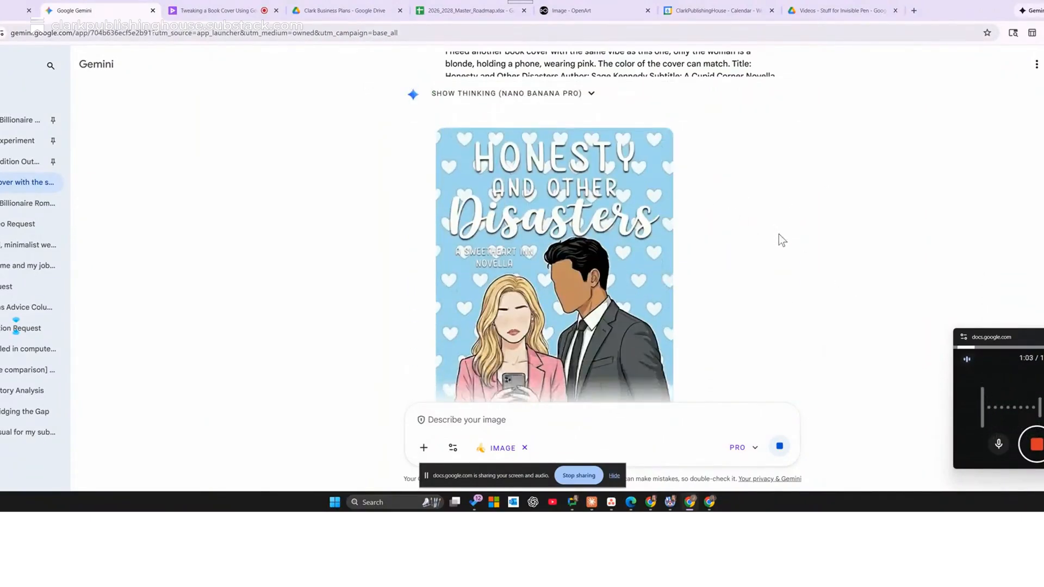
{"action": "scroll", "coordinate": [780, 238], "scroll_direction": "down", "scroll_amount": 5}
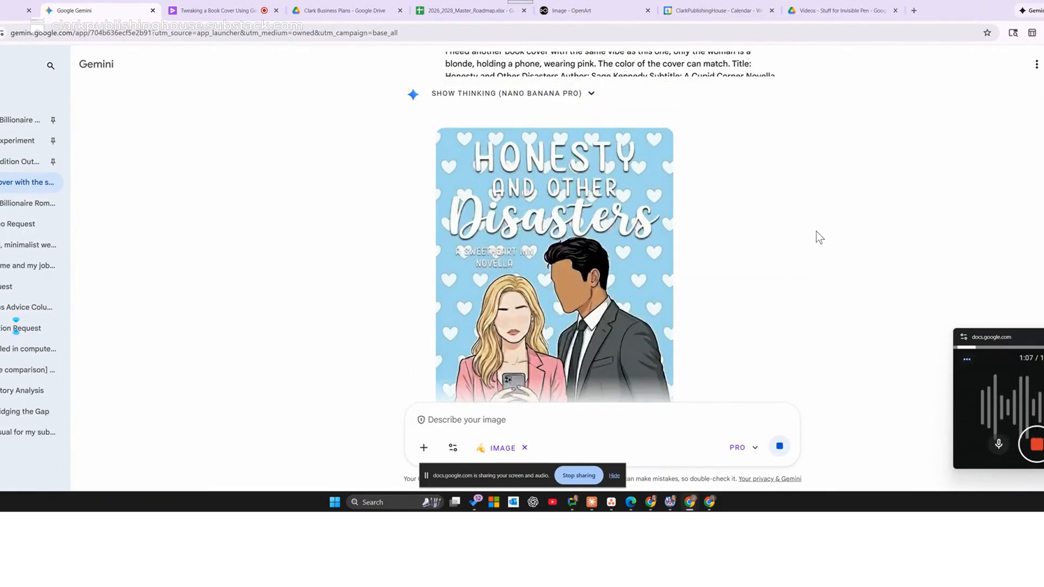
{"action": "scroll", "coordinate": [817, 231], "scroll_direction": "down", "scroll_amount": 6}
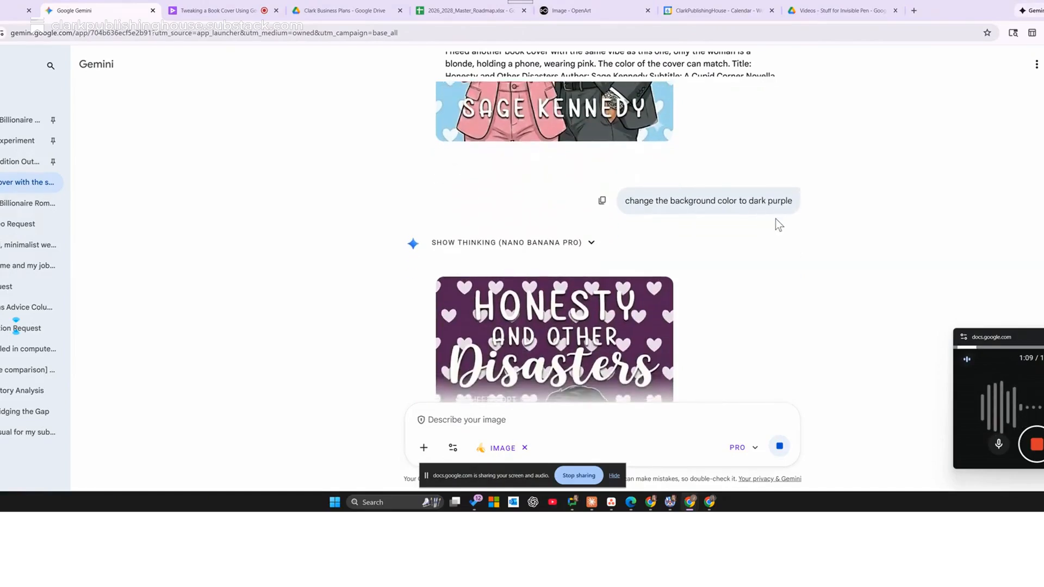
{"action": "scroll", "coordinate": [775, 217], "scroll_direction": "down", "scroll_amount": 7}
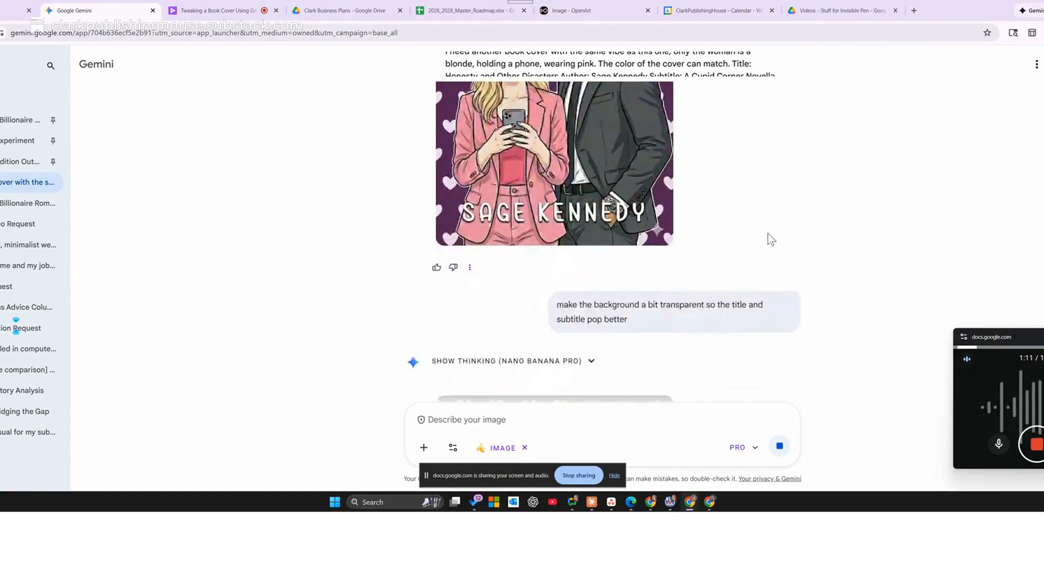
{"action": "scroll", "coordinate": [768, 233], "scroll_direction": "down", "scroll_amount": 3}
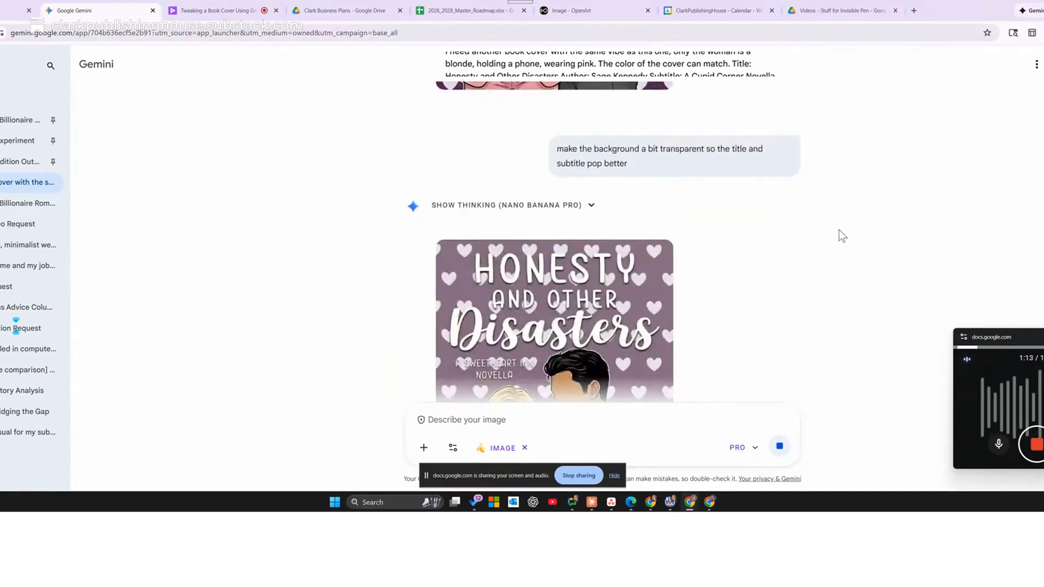
{"action": "scroll", "coordinate": [842, 235], "scroll_direction": "down", "scroll_amount": 5}
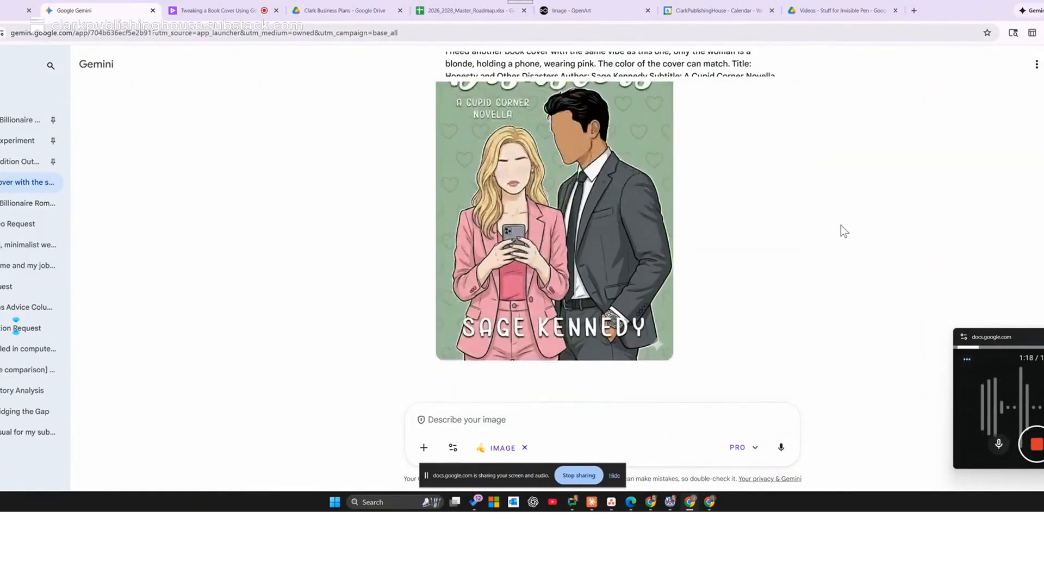
Step: Inspect the redone purple cover with outlined hearts, including in the enlarged view, and close the enlarged view
{"action": "scroll", "coordinate": [841, 225], "scroll_direction": "down", "scroll_amount": 10}
{"action": "scroll", "coordinate": [831, 261], "scroll_direction": "down", "scroll_amount": 15}
{"action": "scroll", "coordinate": [831, 261], "scroll_direction": "down", "scroll_amount": 5}
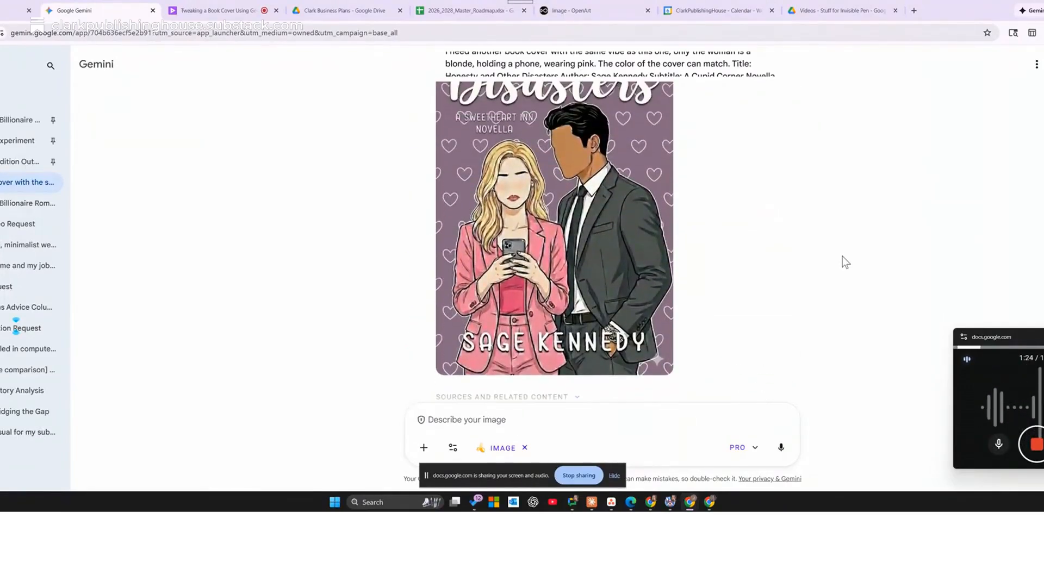
{"action": "scroll", "coordinate": [811, 269], "scroll_direction": "up", "scroll_amount": 1}
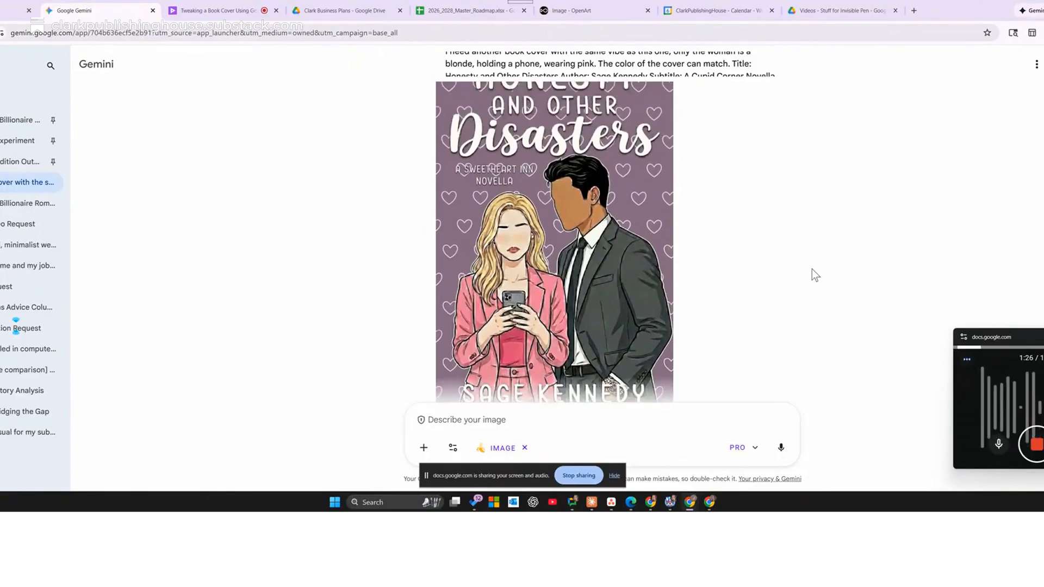
{"action": "scroll", "coordinate": [811, 269], "scroll_direction": "down", "scroll_amount": 2}
{"action": "scroll", "coordinate": [811, 269], "scroll_direction": "up", "scroll_amount": 2}
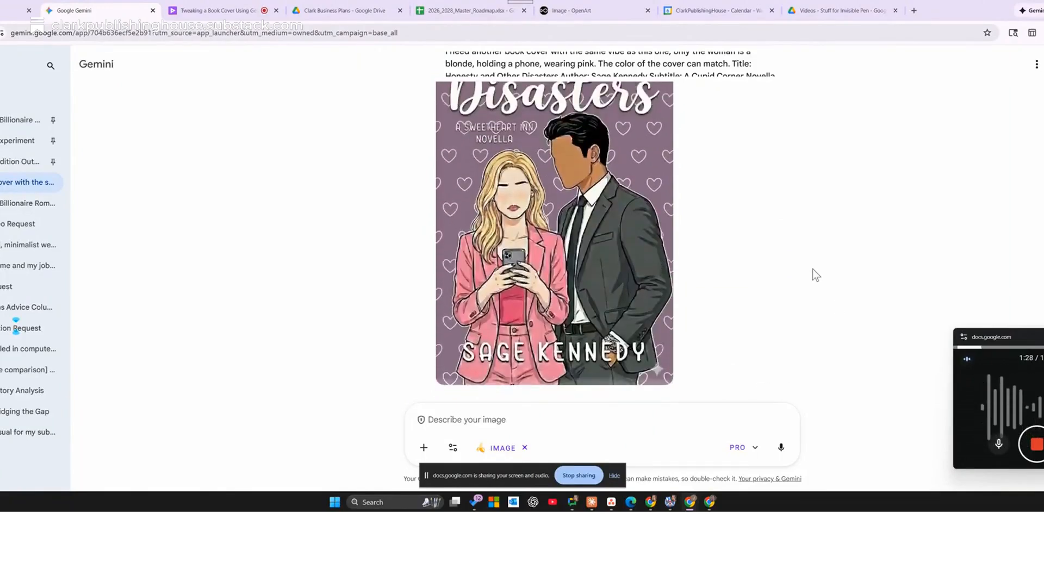
{"action": "left_click", "coordinate": [578, 251]}
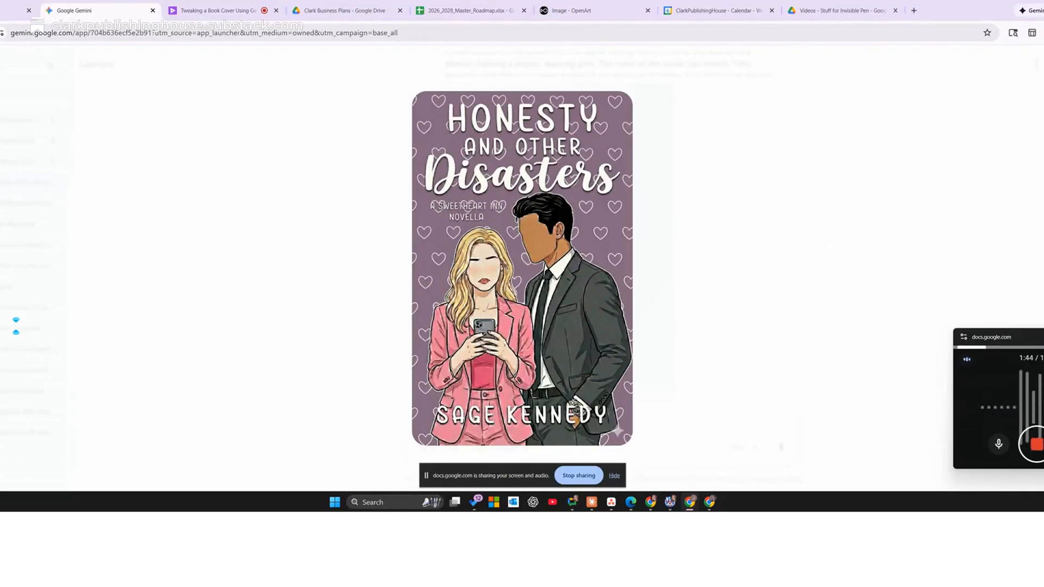
{"action": "left_click", "coordinate": [496, 238]}
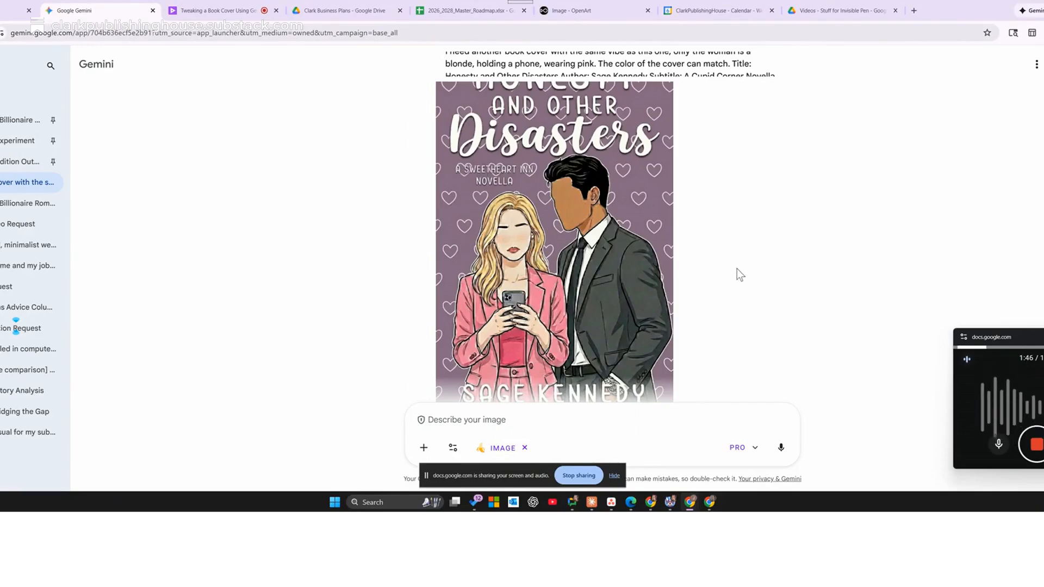
Step: Switch the outlined-heart result to its first version and examine its title, subtitle and background hearts
{"action": "scroll", "coordinate": [718, 305], "scroll_direction": "down", "scroll_amount": 2}
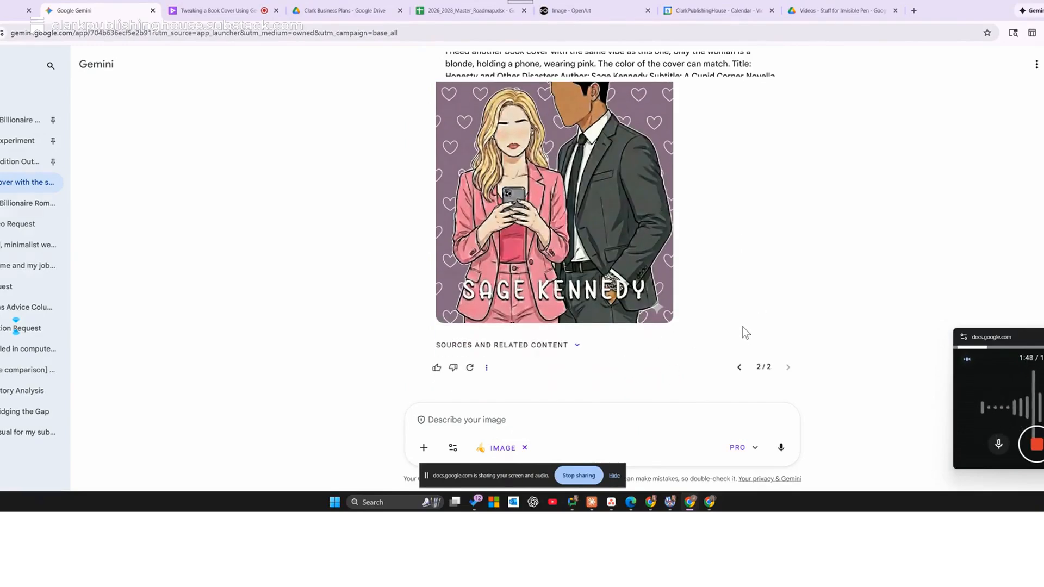
{"action": "scroll", "coordinate": [741, 324], "scroll_direction": "down", "scroll_amount": 4}
{"action": "scroll", "coordinate": [739, 320], "scroll_direction": "up", "scroll_amount": 3}
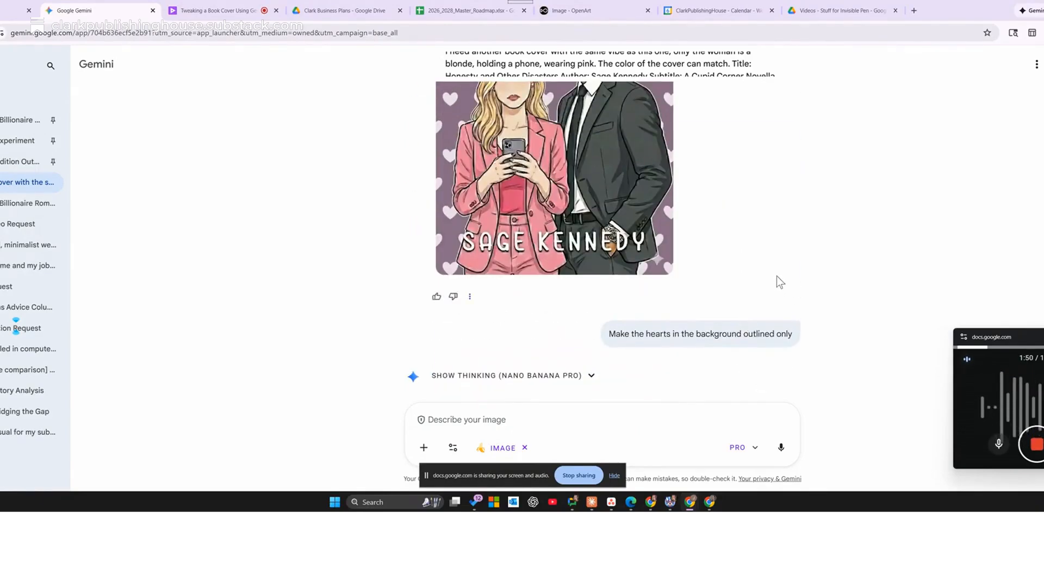
{"action": "scroll", "coordinate": [783, 280], "scroll_direction": "down", "scroll_amount": 4}
{"action": "scroll", "coordinate": [805, 275], "scroll_direction": "up", "scroll_amount": 6}
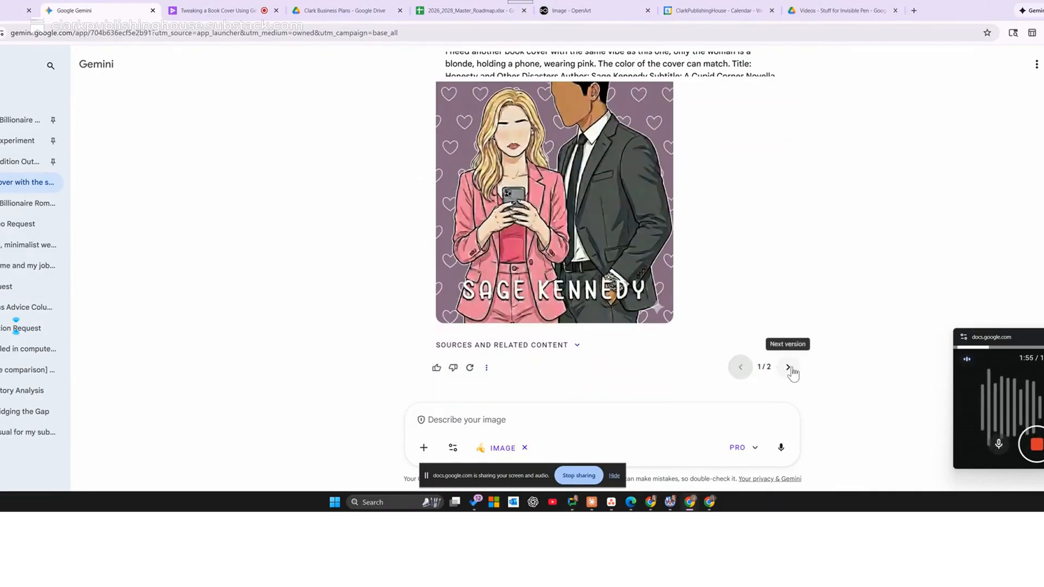
{"action": "left_click", "coordinate": [741, 368]}
{"action": "scroll", "coordinate": [722, 240], "scroll_direction": "down", "scroll_amount": 3}
{"action": "scroll", "coordinate": [715, 239], "scroll_direction": "up", "scroll_amount": 3}
{"action": "scroll", "coordinate": [705, 256], "scroll_direction": "up", "scroll_amount": 2}
{"action": "scroll", "coordinate": [715, 282], "scroll_direction": "down", "scroll_amount": 2}
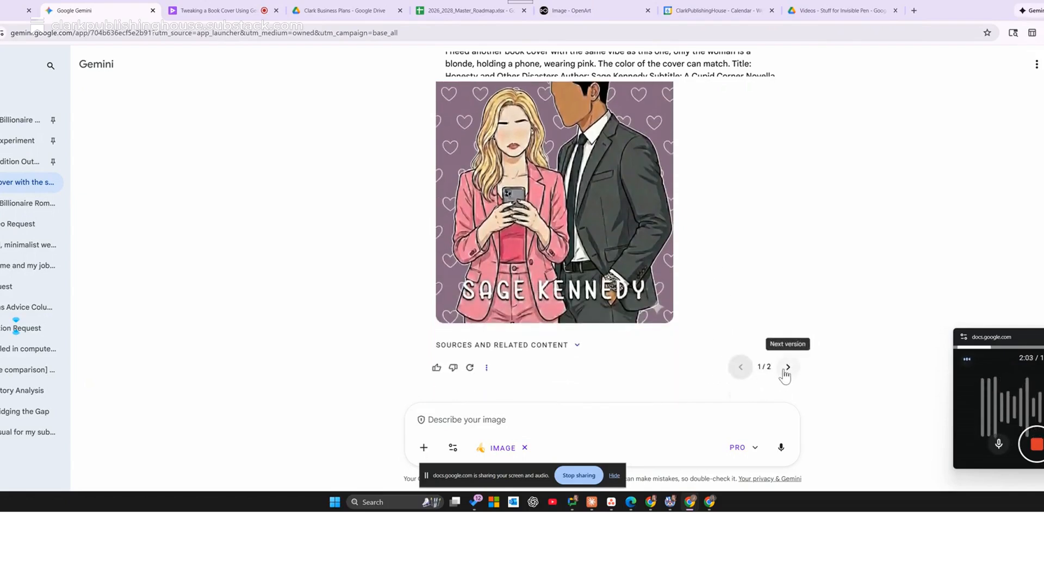
{"action": "scroll", "coordinate": [680, 275], "scroll_direction": "up", "scroll_amount": 3}
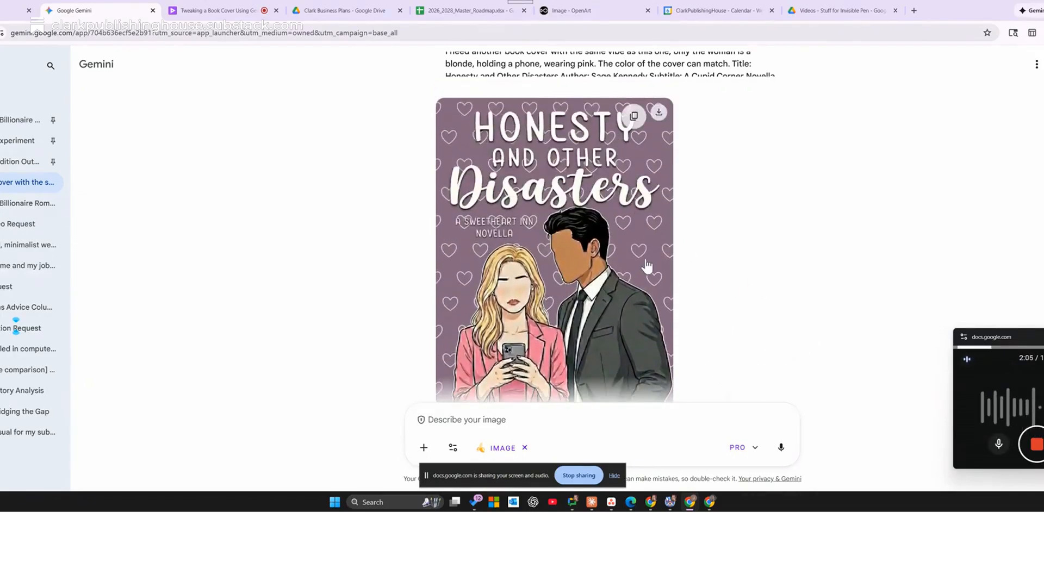
{"action": "scroll", "coordinate": [674, 216], "scroll_direction": "up", "scroll_amount": 1}
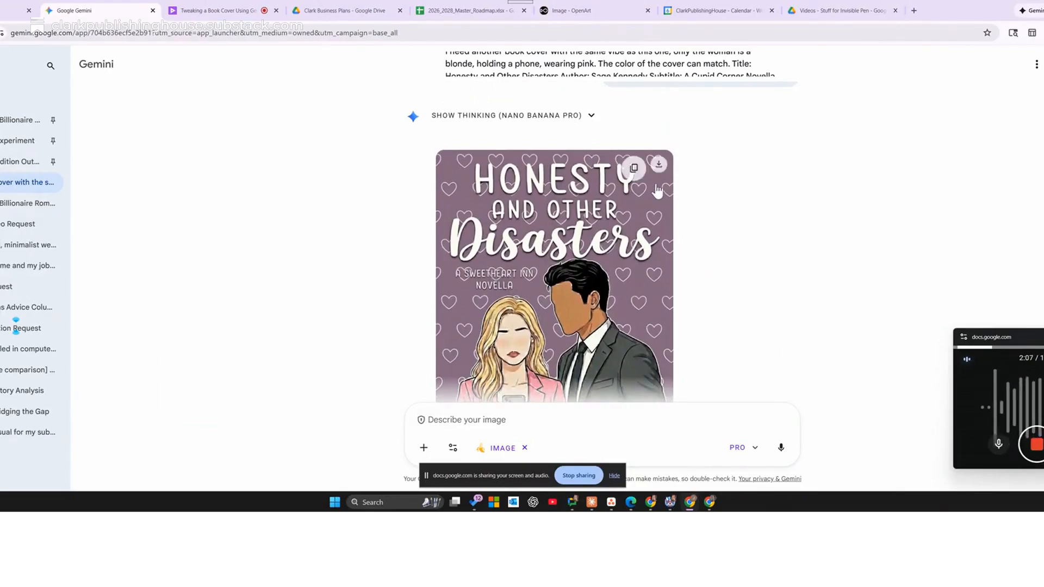
Step: Compare the outlined-heart cover with the earlier filled-heart purple, light blue and green covers
{"action": "scroll", "coordinate": [700, 268], "scroll_direction": "down", "scroll_amount": 6}
{"action": "scroll", "coordinate": [781, 279], "scroll_direction": "up", "scroll_amount": 2}
{"action": "scroll", "coordinate": [762, 282], "scroll_direction": "down", "scroll_amount": 10}
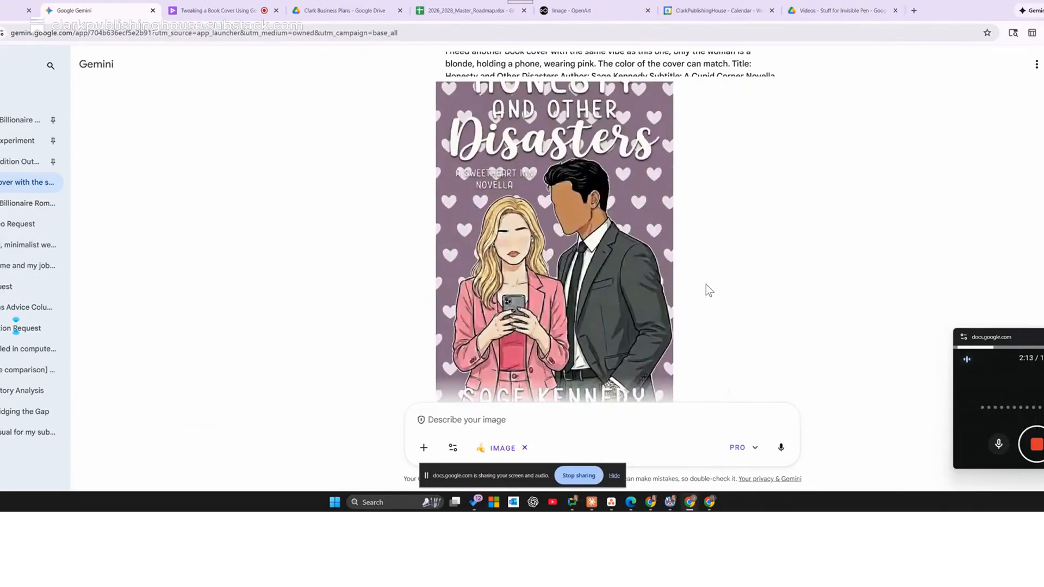
{"action": "scroll", "coordinate": [729, 326], "scroll_direction": "down", "scroll_amount": 3}
{"action": "scroll", "coordinate": [754, 297], "scroll_direction": "up", "scroll_amount": 12}
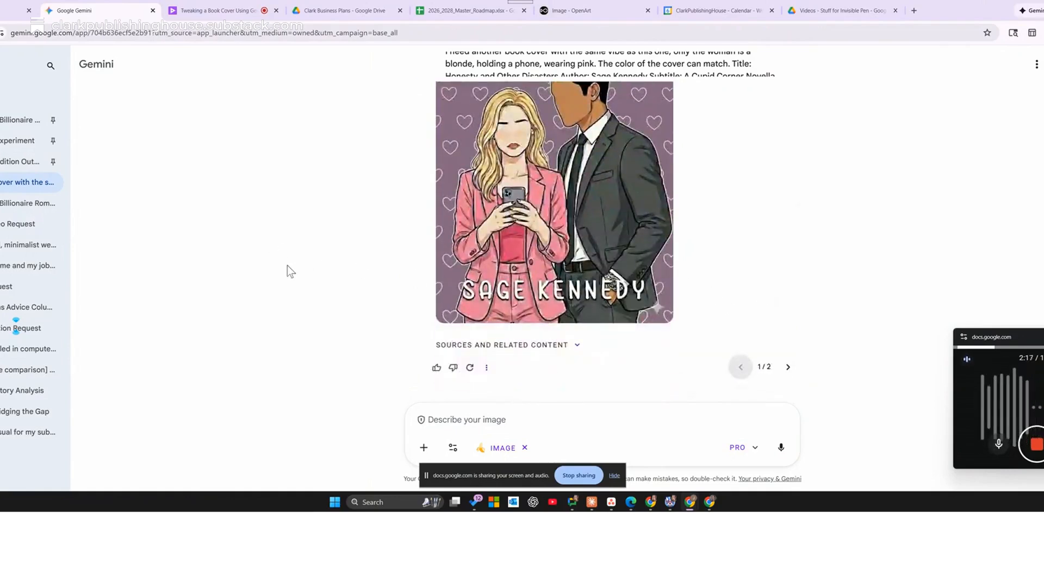
{"action": "scroll", "coordinate": [754, 255], "scroll_direction": "up", "scroll_amount": 8}
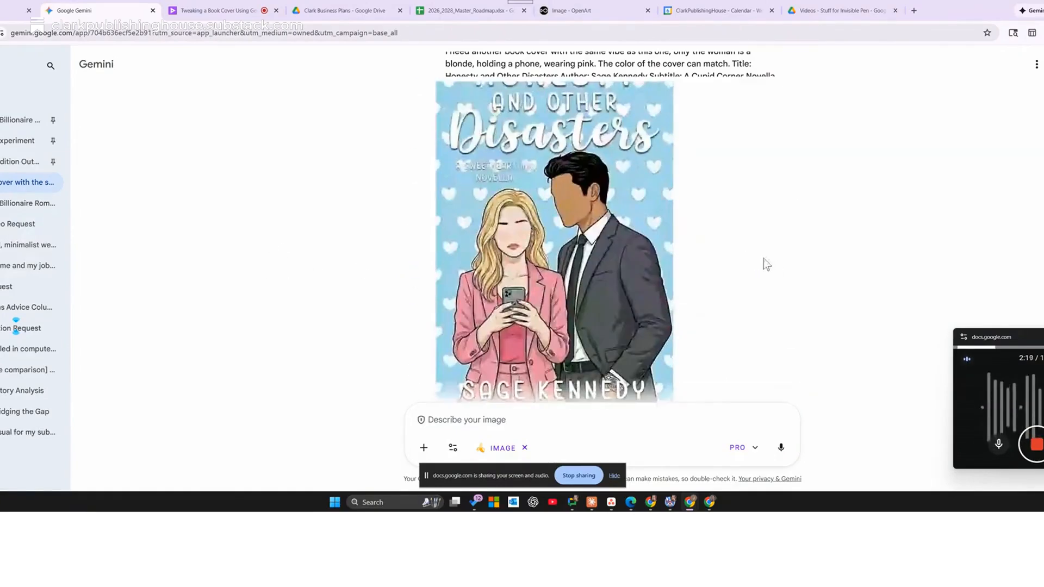
{"action": "scroll", "coordinate": [576, 282], "scroll_direction": "up", "scroll_amount": 2}
{"action": "scroll", "coordinate": [789, 261], "scroll_direction": "down", "scroll_amount": 10}
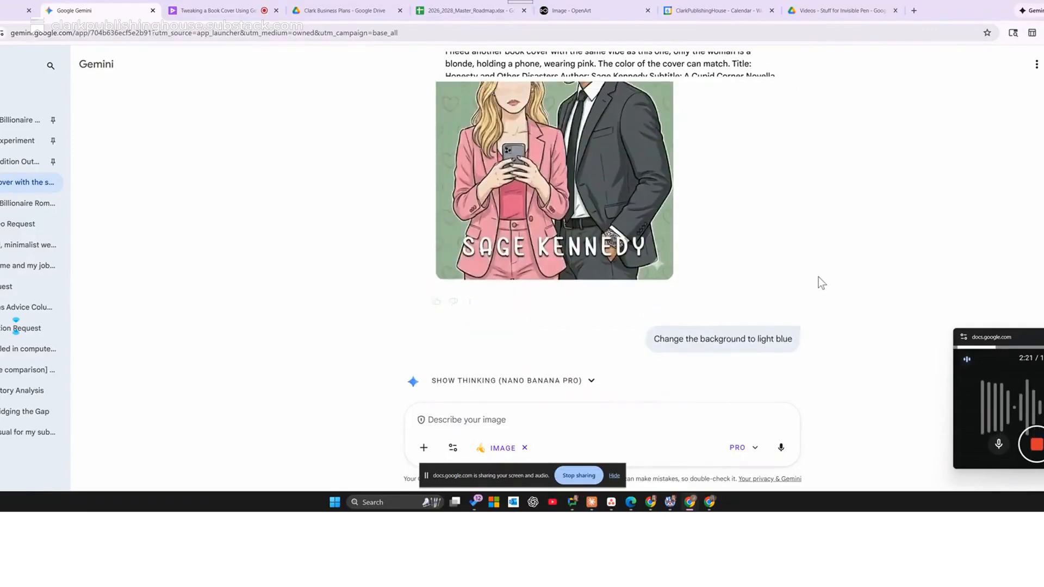
Step: Inspect the thin subtitle lettering on the outlined-heart cover in the enlarged view and close it
{"action": "scroll", "coordinate": [816, 299], "scroll_direction": "up", "scroll_amount": 6}
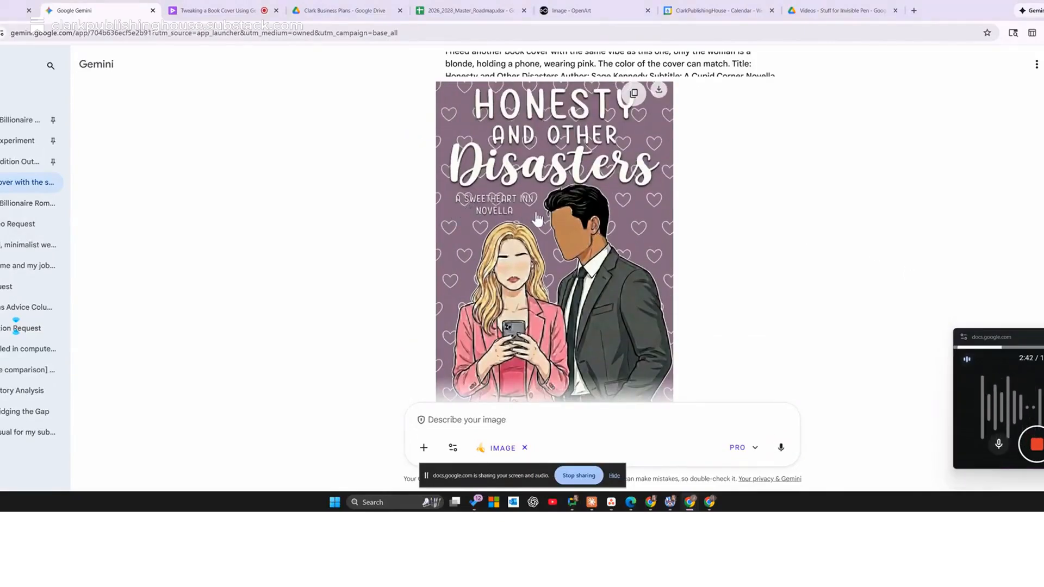
{"action": "left_click", "coordinate": [452, 213]}
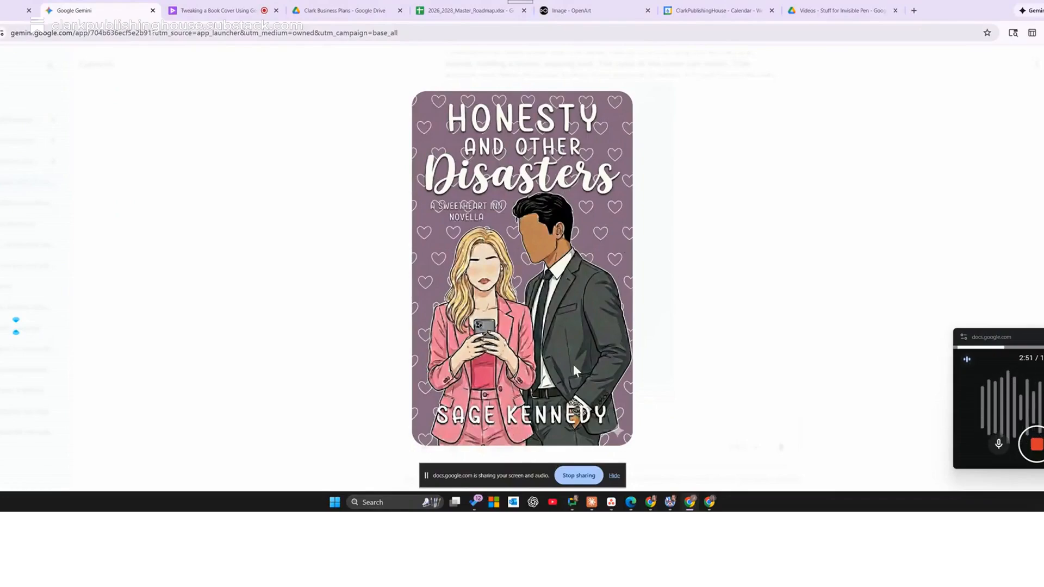
{"action": "left_click", "coordinate": [791, 315]}
Step: Examine the cover made with "Make the subtitle bolder because right now it is hard to read", checking its subtitle and figures
{"action": "scroll", "coordinate": [791, 315], "scroll_direction": "up", "scroll_amount": 5}
{"action": "scroll", "coordinate": [791, 315], "scroll_direction": "down", "scroll_amount": 15}
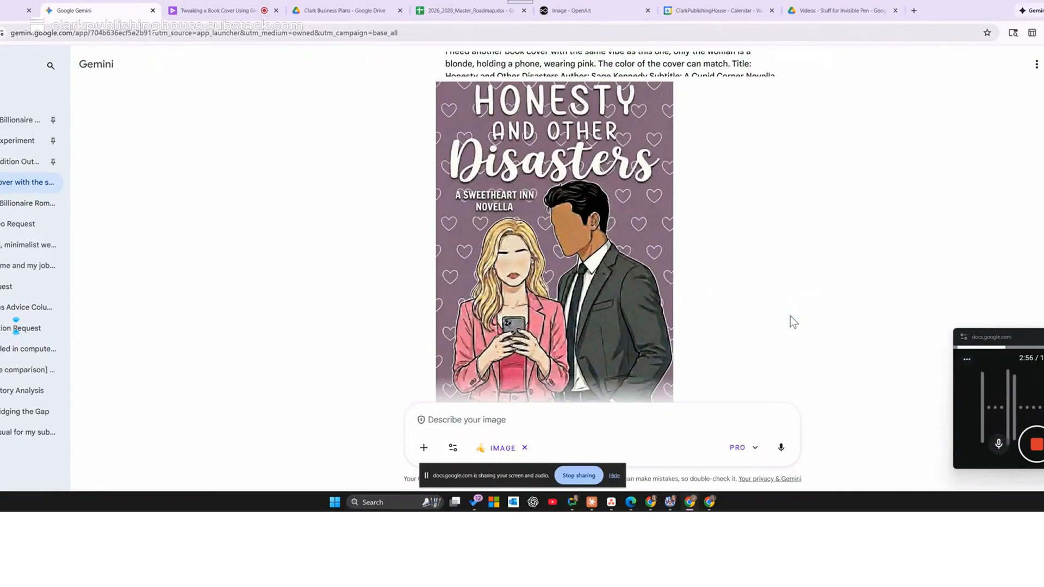
{"action": "scroll", "coordinate": [790, 316], "scroll_direction": "down", "scroll_amount": 2}
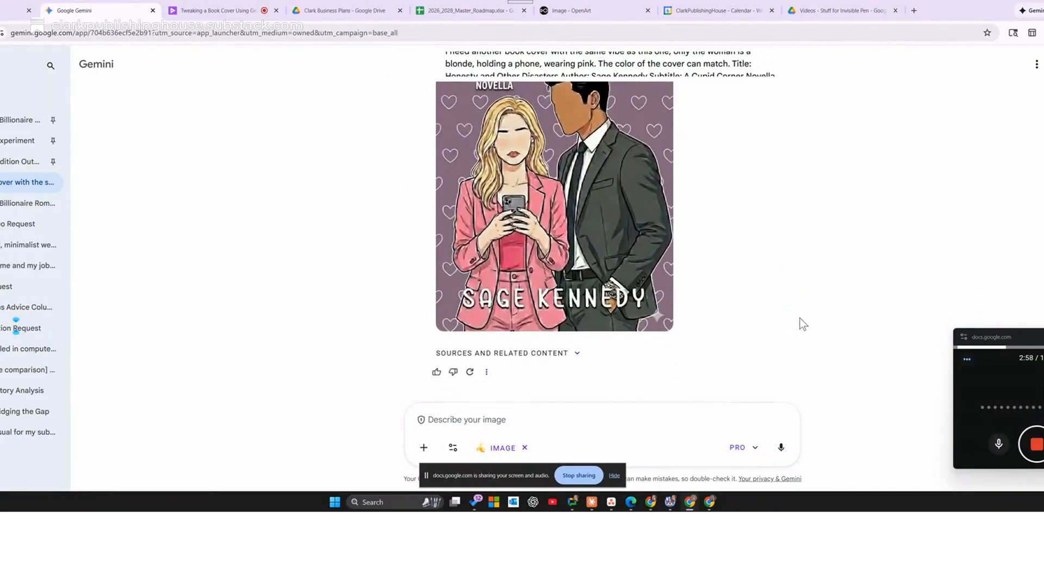
{"action": "scroll", "coordinate": [801, 318], "scroll_direction": "up", "scroll_amount": 2}
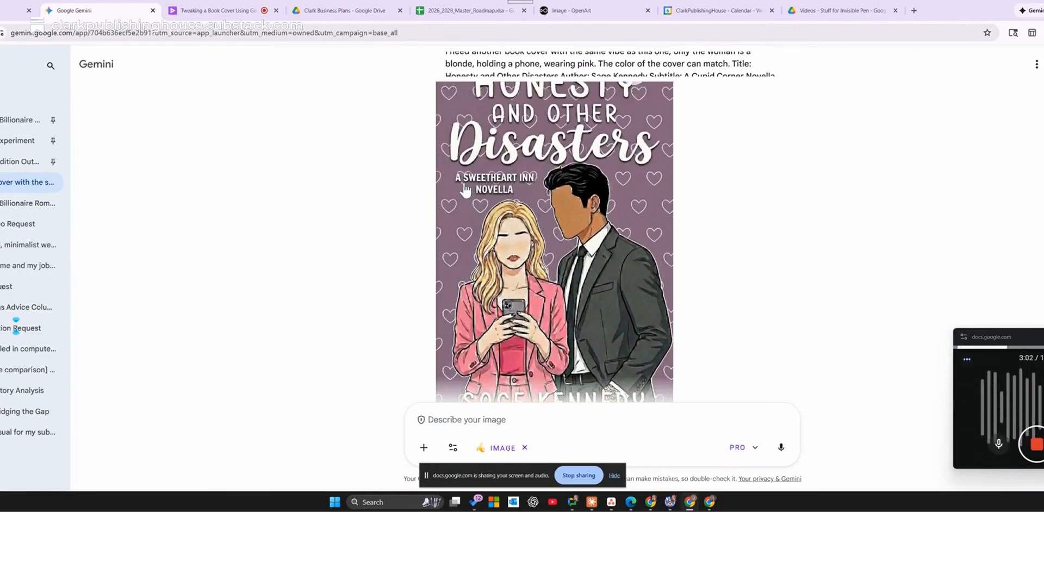
{"action": "scroll", "coordinate": [581, 223], "scroll_direction": "up", "scroll_amount": 2}
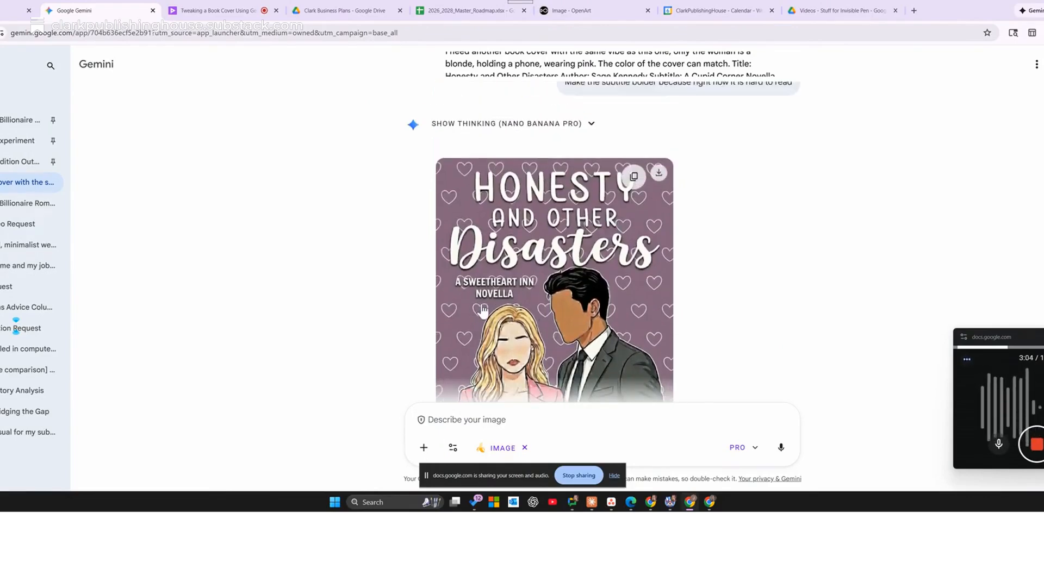
{"action": "scroll", "coordinate": [707, 245], "scroll_direction": "down", "scroll_amount": 4}
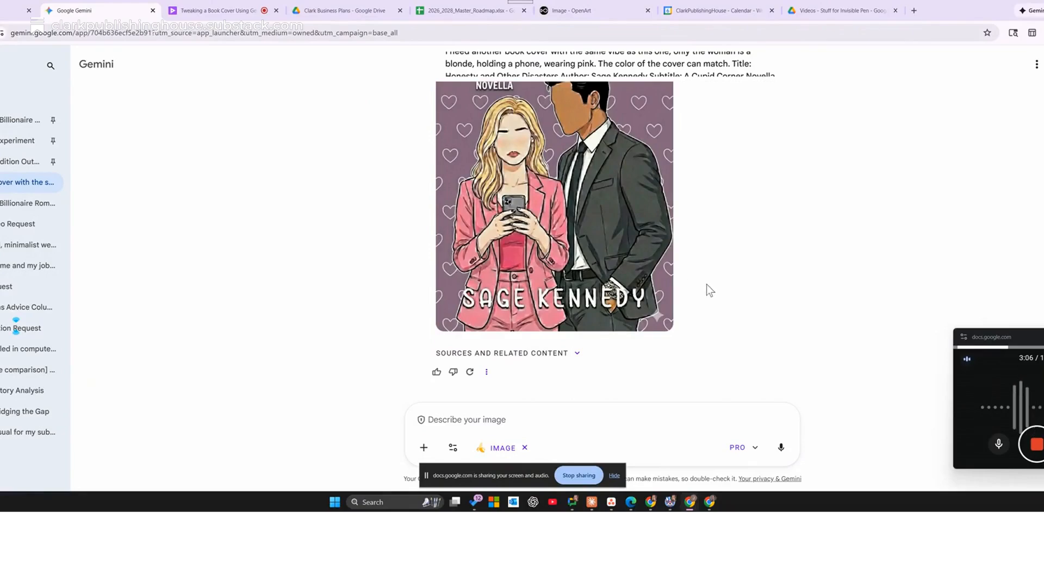
{"action": "scroll", "coordinate": [707, 283], "scroll_direction": "up", "scroll_amount": 3}
{"action": "scroll", "coordinate": [686, 239], "scroll_direction": "down", "scroll_amount": 3}
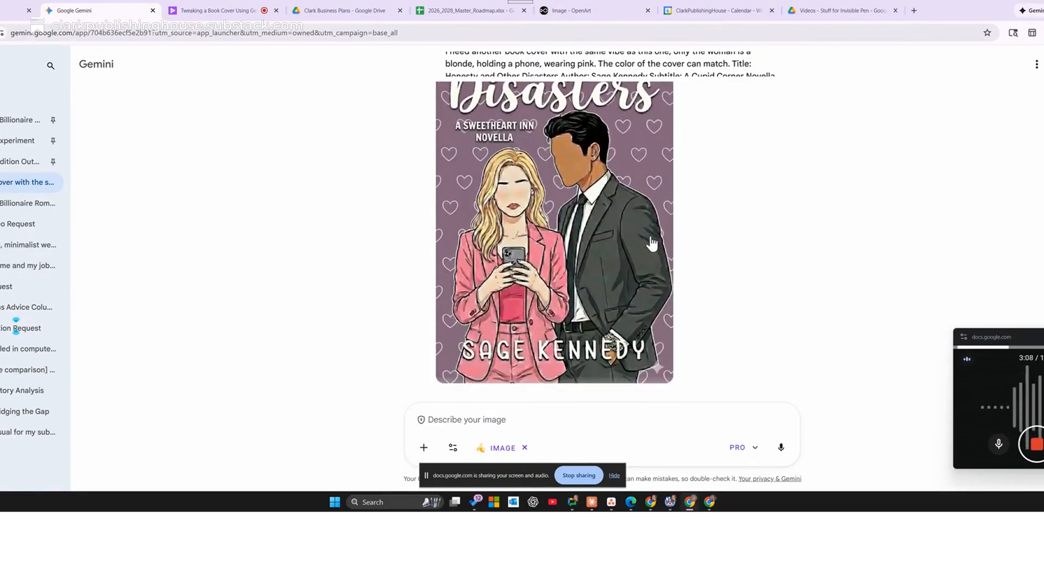
{"action": "scroll", "coordinate": [718, 267], "scroll_direction": "up", "scroll_amount": 2}
{"action": "scroll", "coordinate": [752, 266], "scroll_direction": "down", "scroll_amount": 3}
Step: Draft the prompt text "fix the images of the people so they match the vibe of the" as the next image request
{"action": "scroll", "coordinate": [752, 266], "scroll_direction": "up", "scroll_amount": 20}
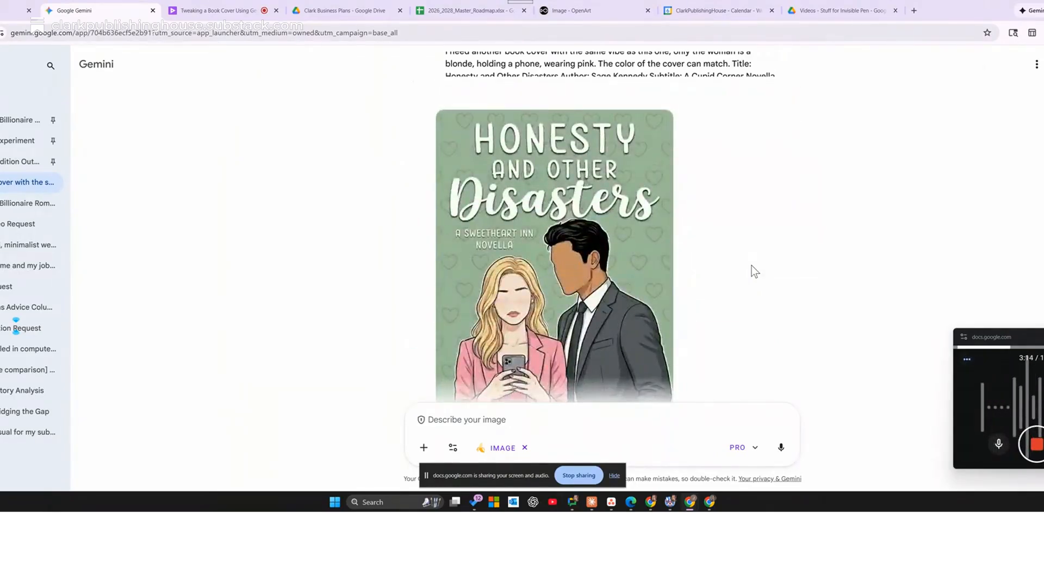
{"action": "scroll", "coordinate": [752, 267], "scroll_direction": "down", "scroll_amount": 12}
{"action": "scroll", "coordinate": [751, 266], "scroll_direction": "down", "scroll_amount": 5}
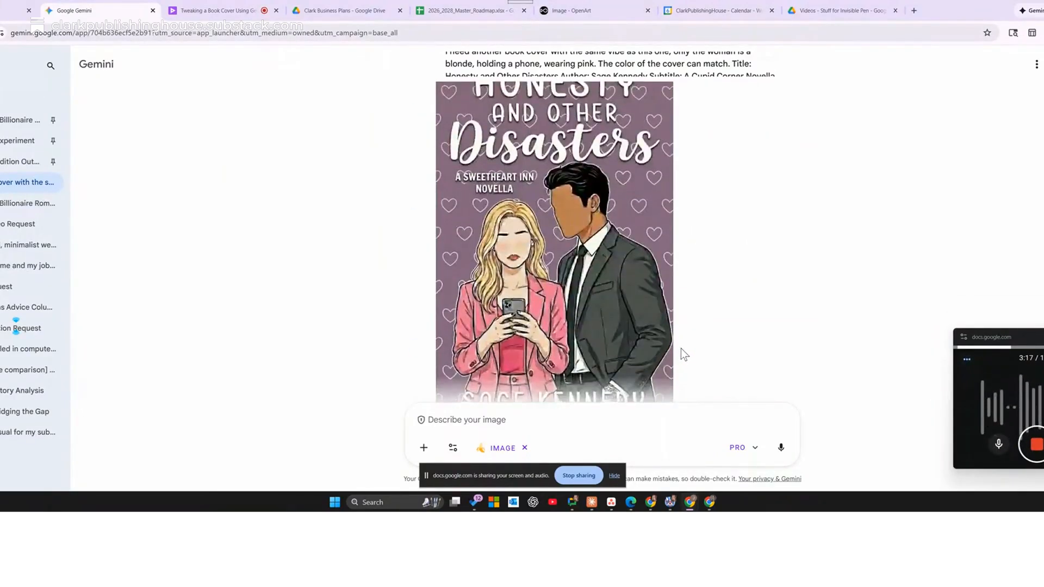
{"action": "left_click", "coordinate": [510, 422]}
{"action": "type", "text": "fix the images of the people so they match the vibe of the"}
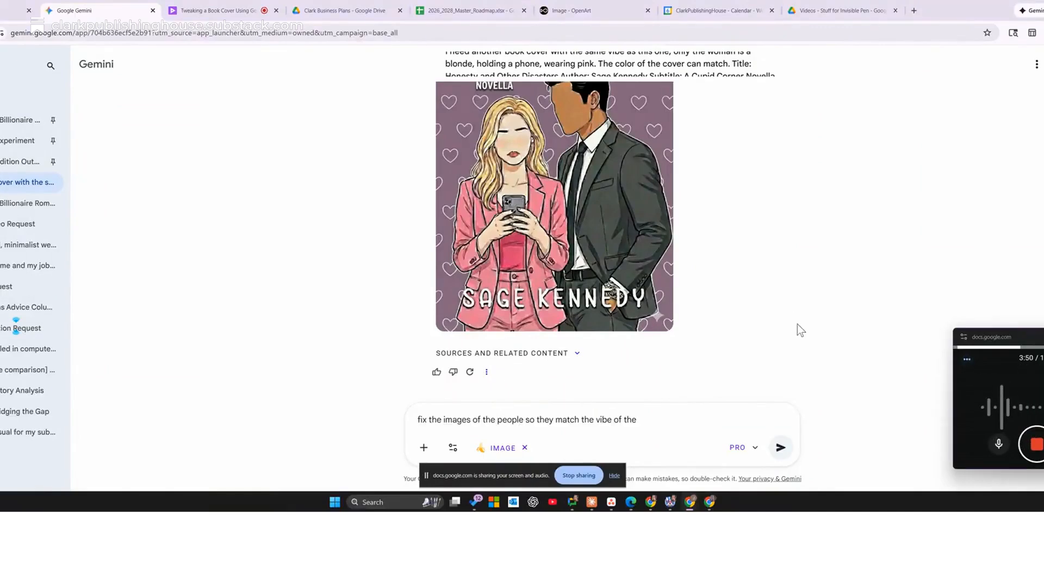
Step: Go back through the earlier covers to the first green "A Cupid Corner Novella" version and examine how its people are drawn
{"action": "scroll", "coordinate": [772, 348], "scroll_direction": "up", "scroll_amount": 10}
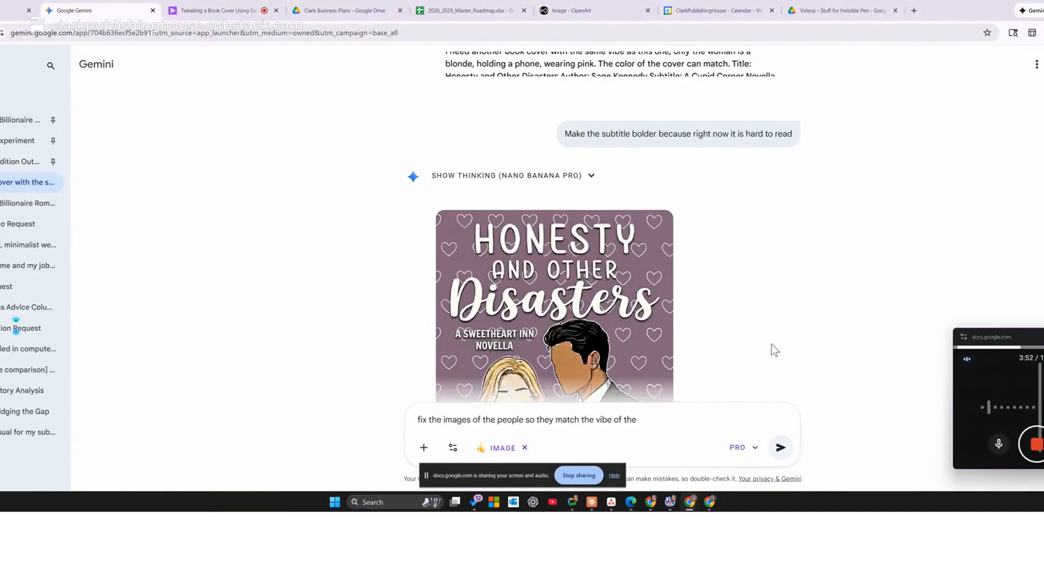
{"action": "scroll", "coordinate": [775, 344], "scroll_direction": "down", "scroll_amount": 10}
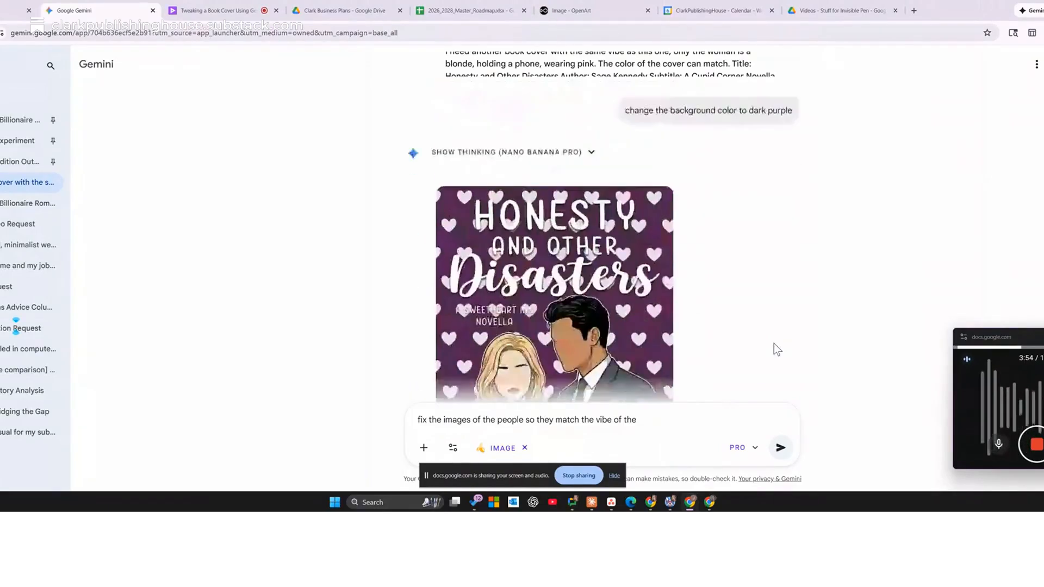
{"action": "scroll", "coordinate": [774, 344], "scroll_direction": "up", "scroll_amount": 5}
{"action": "scroll", "coordinate": [774, 344], "scroll_direction": "down", "scroll_amount": 3}
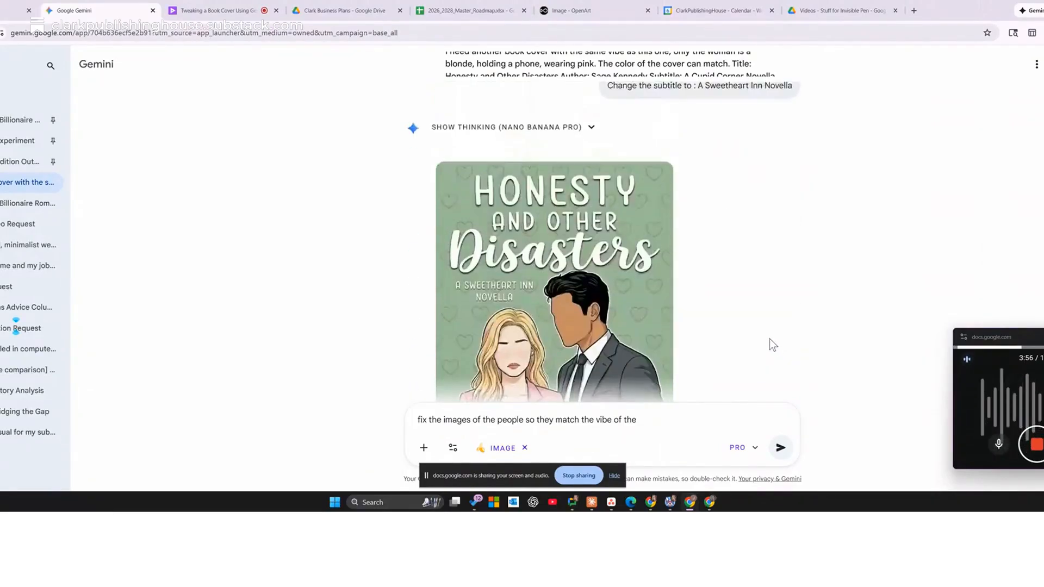
{"action": "scroll", "coordinate": [785, 348], "scroll_direction": "up", "scroll_amount": 5}
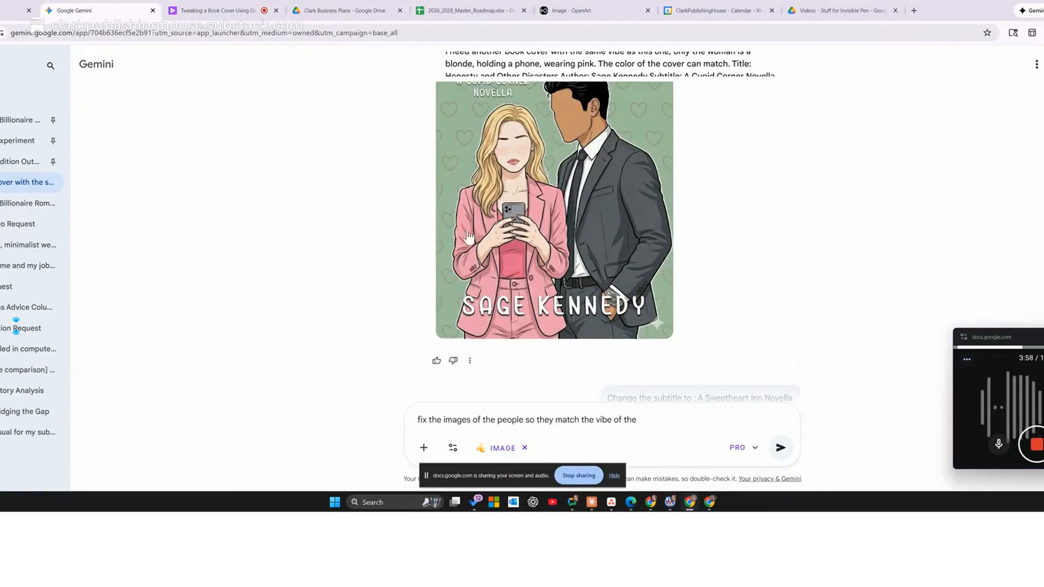
{"action": "scroll", "coordinate": [729, 266], "scroll_direction": "up", "scroll_amount": 3}
{"action": "scroll", "coordinate": [703, 329], "scroll_direction": "down", "scroll_amount": 2}
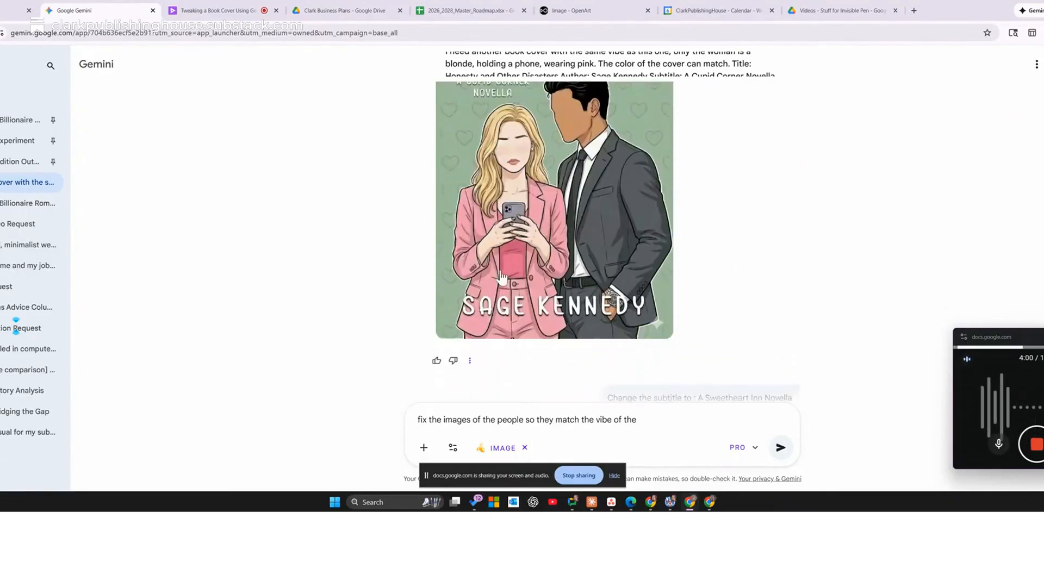
{"action": "scroll", "coordinate": [702, 276], "scroll_direction": "up", "scroll_amount": 2}
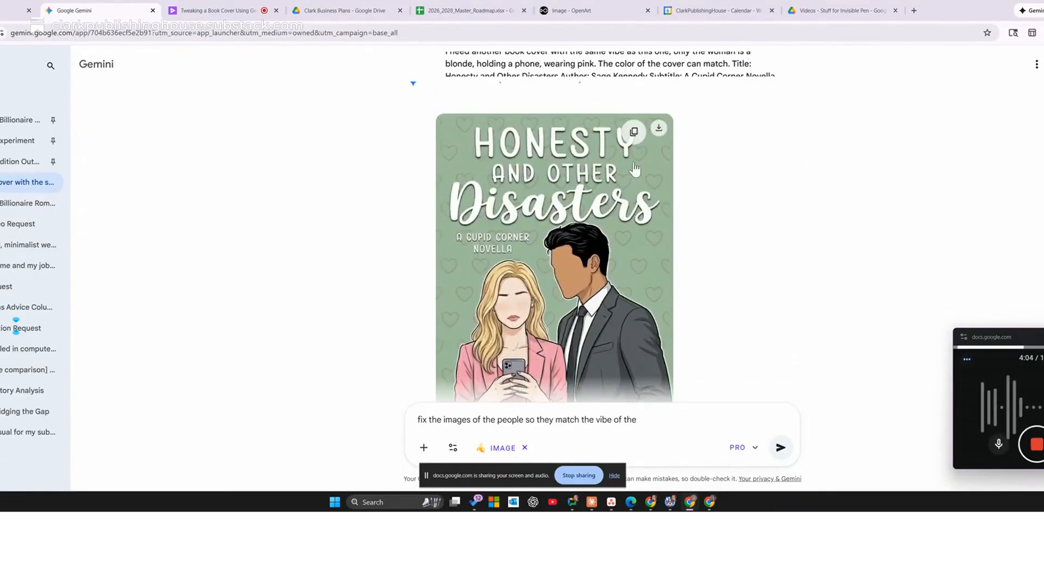
Step: Paste the copied green "A Cupid Corner Novella" cover into the drafted prompt as the reference image for the people
{"action": "scroll", "coordinate": [758, 268], "scroll_direction": "down", "scroll_amount": 1}
{"action": "scroll", "coordinate": [753, 266], "scroll_direction": "down", "scroll_amount": 20}
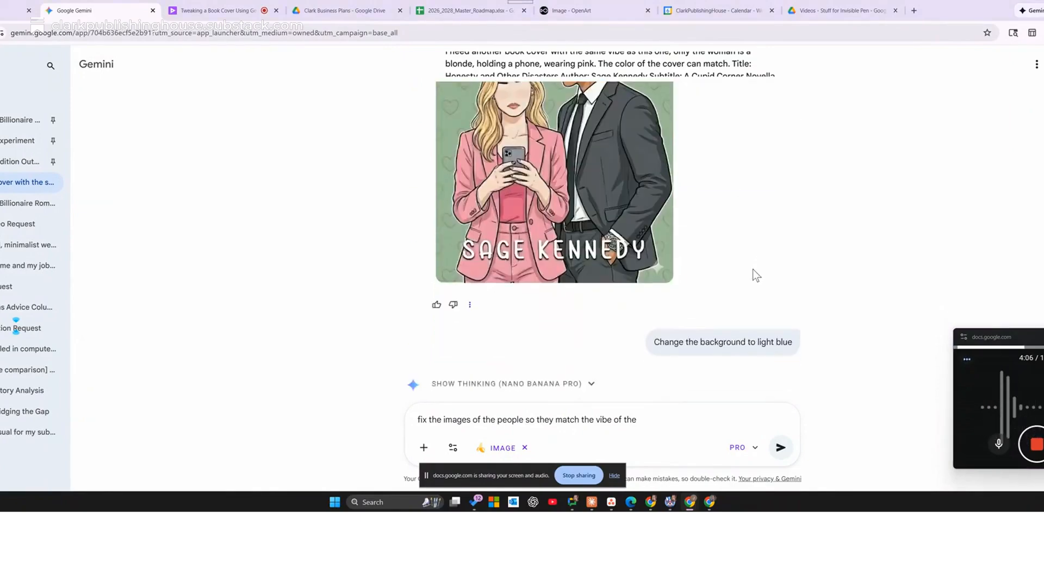
{"action": "scroll", "coordinate": [752, 269], "scroll_direction": "down", "scroll_amount": 10}
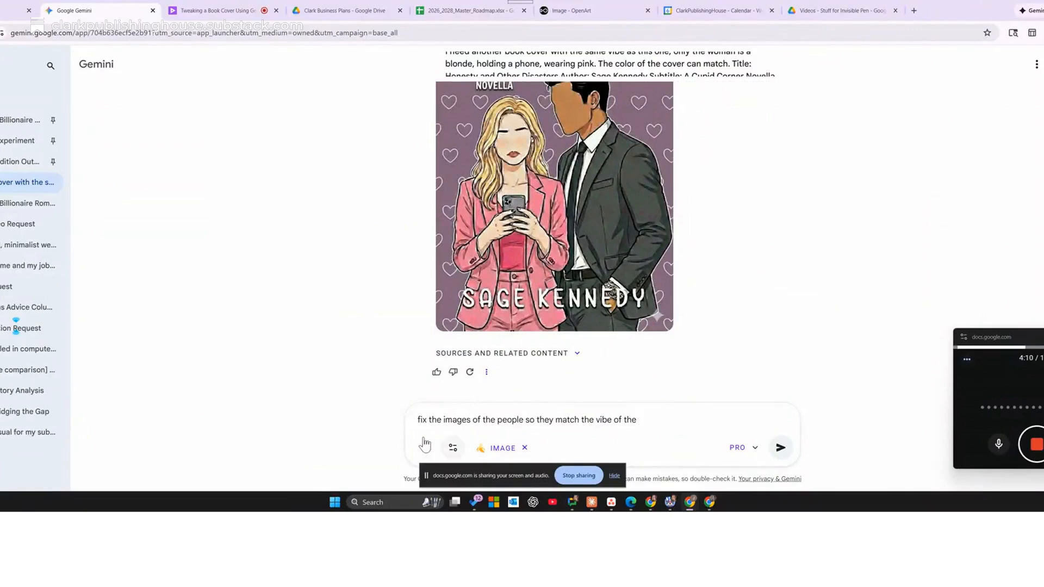
{"action": "right_click", "coordinate": [662, 420]}
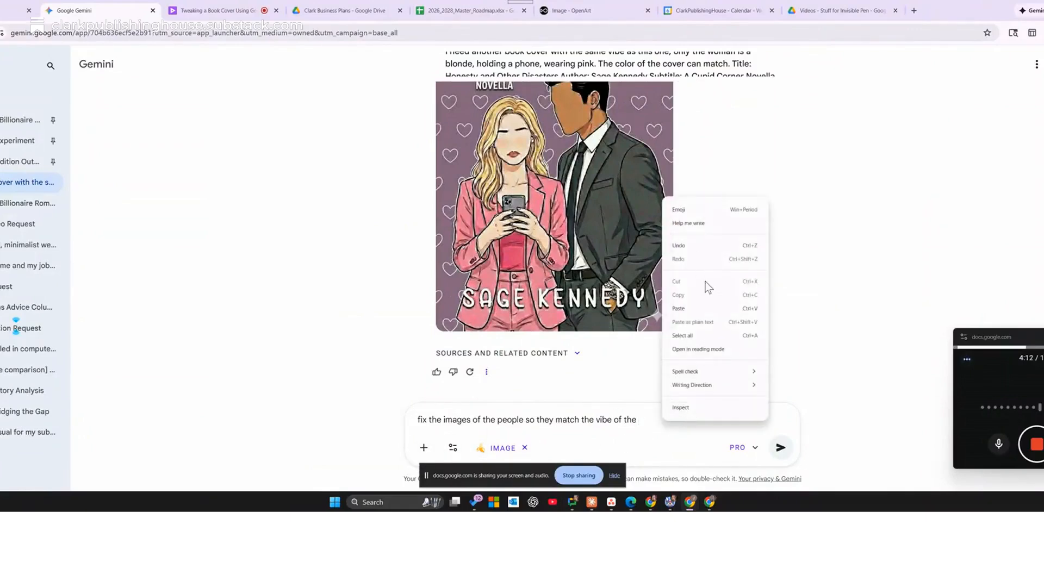
{"action": "left_click", "coordinate": [702, 308]}
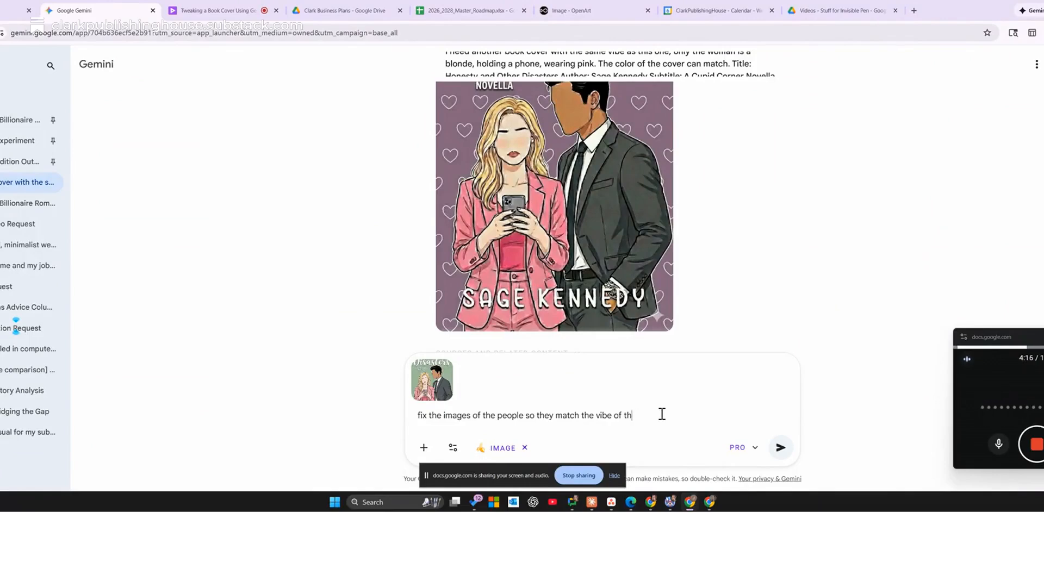
Step: Complete the prompt as "fix the images of the people so they match the vibe of this cover again. Lighter pink and less dark shadows." and send it
{"action": "type", "text": "er"}
{"action": "type", "text": "again. Lighter pink"}
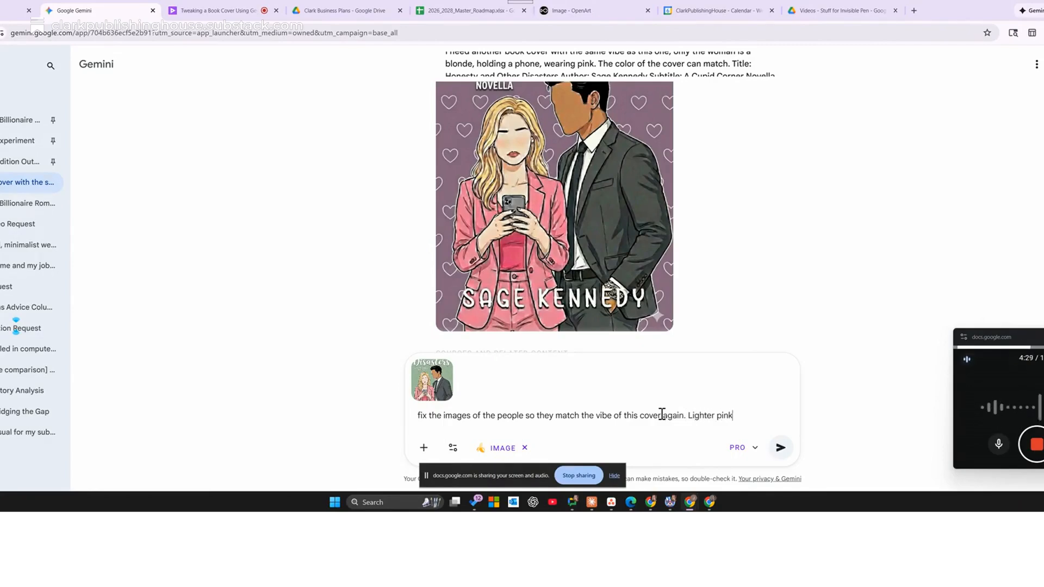
{"action": "type", "text": " and less dark"}
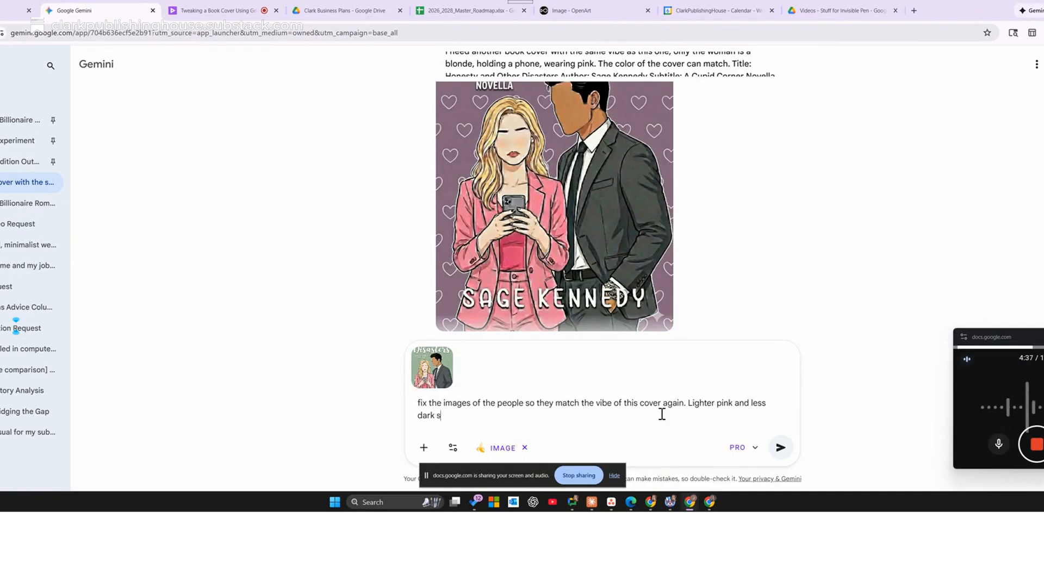
{"action": "type", "text": " shadlw"}
{"action": "key", "text": "BackSpace"}
{"action": "type", "text": "dlw"}
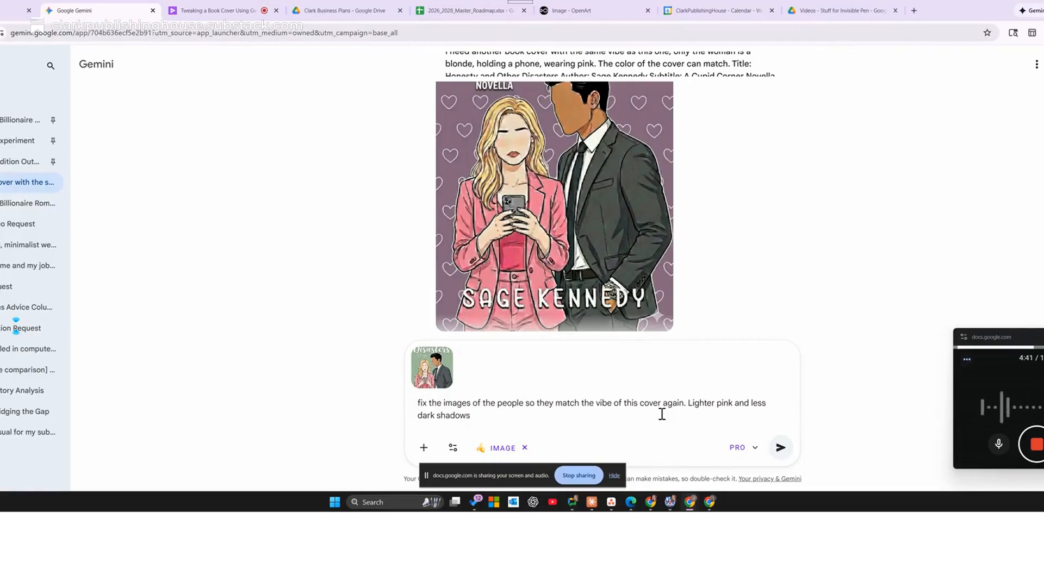
{"action": "type", "text": "."}
{"action": "key", "text": "Return"}
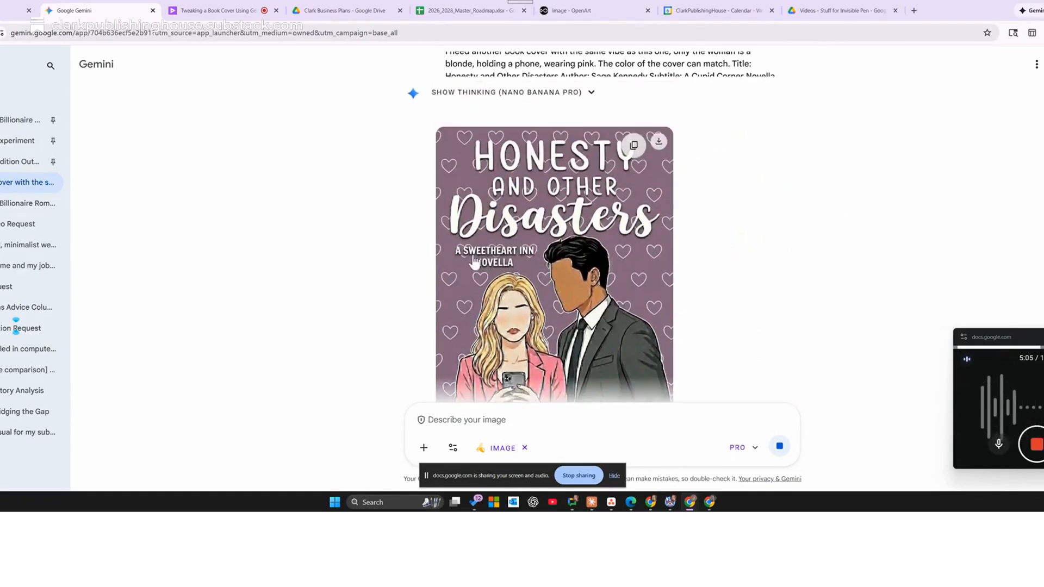
Step: Examine the cover generated from the lighter-pink request, checking its figures, background colour and subtitle
{"action": "scroll", "coordinate": [516, 266], "scroll_direction": "down", "scroll_amount": 3}
{"action": "scroll", "coordinate": [586, 228], "scroll_direction": "down", "scroll_amount": 2}
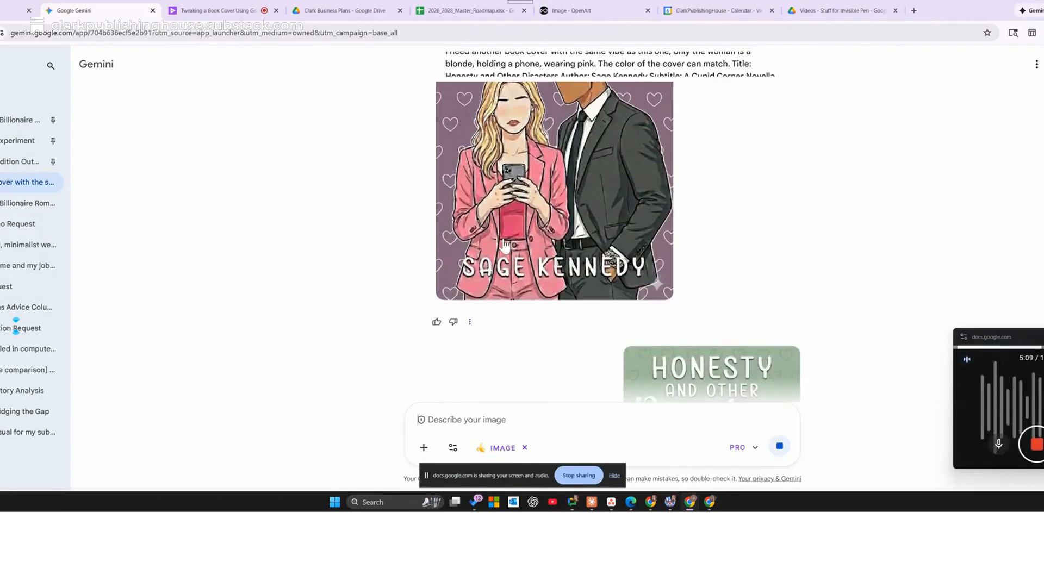
{"action": "scroll", "coordinate": [682, 188], "scroll_direction": "down", "scroll_amount": 10}
{"action": "scroll", "coordinate": [753, 172], "scroll_direction": "down", "scroll_amount": 15}
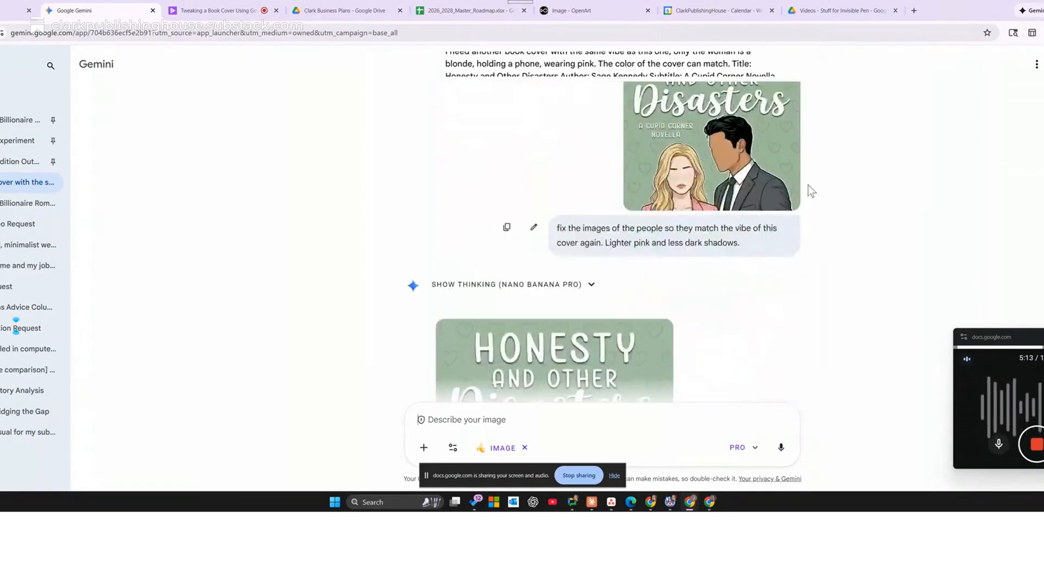
{"action": "scroll", "coordinate": [836, 240], "scroll_direction": "down", "scroll_amount": 7}
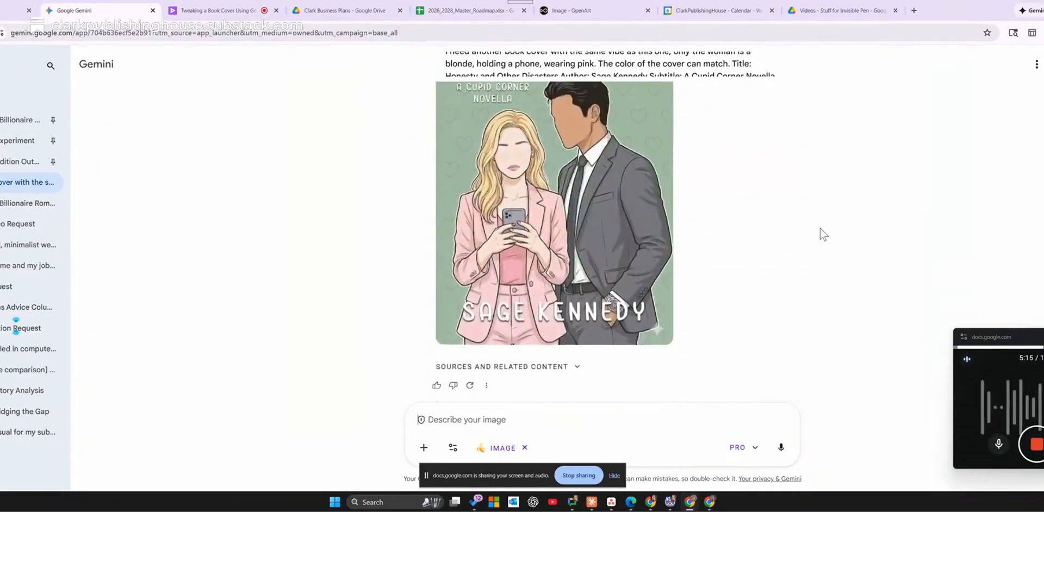
{"action": "scroll", "coordinate": [827, 232], "scroll_direction": "up", "scroll_amount": 3}
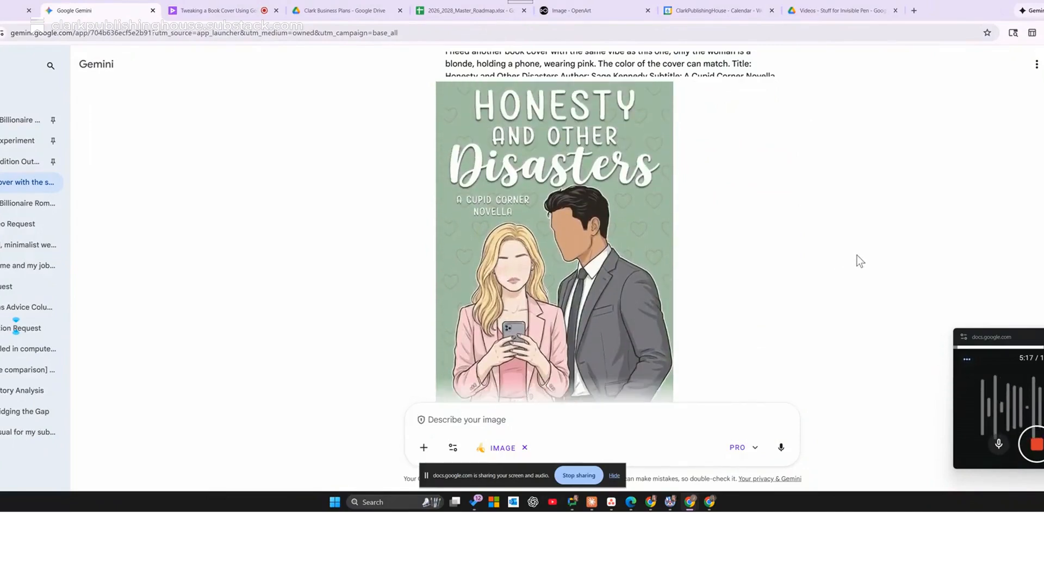
{"action": "scroll", "coordinate": [857, 256], "scroll_direction": "down", "scroll_amount": 3}
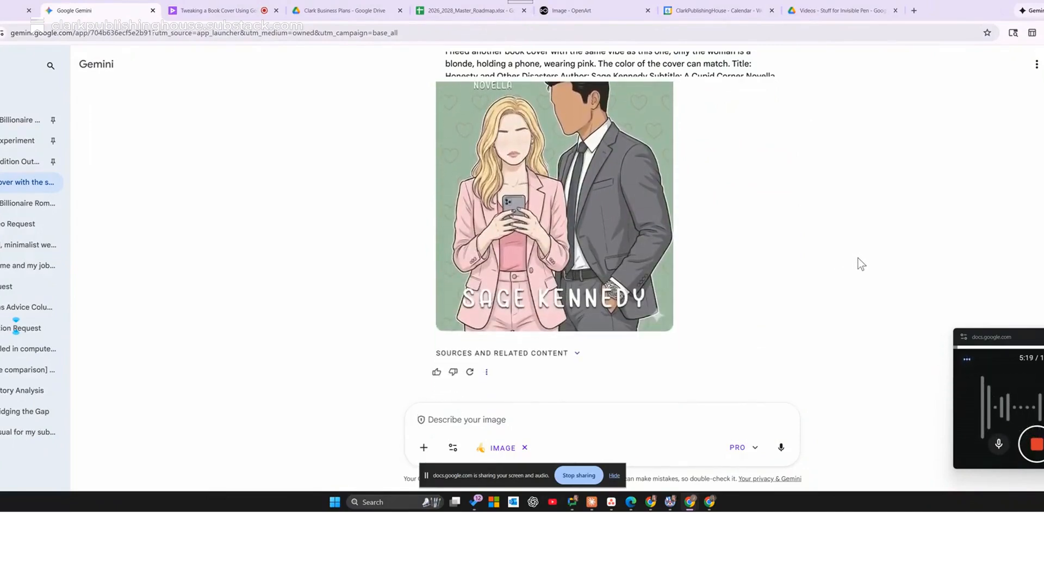
{"action": "scroll", "coordinate": [745, 232], "scroll_direction": "up", "scroll_amount": 6}
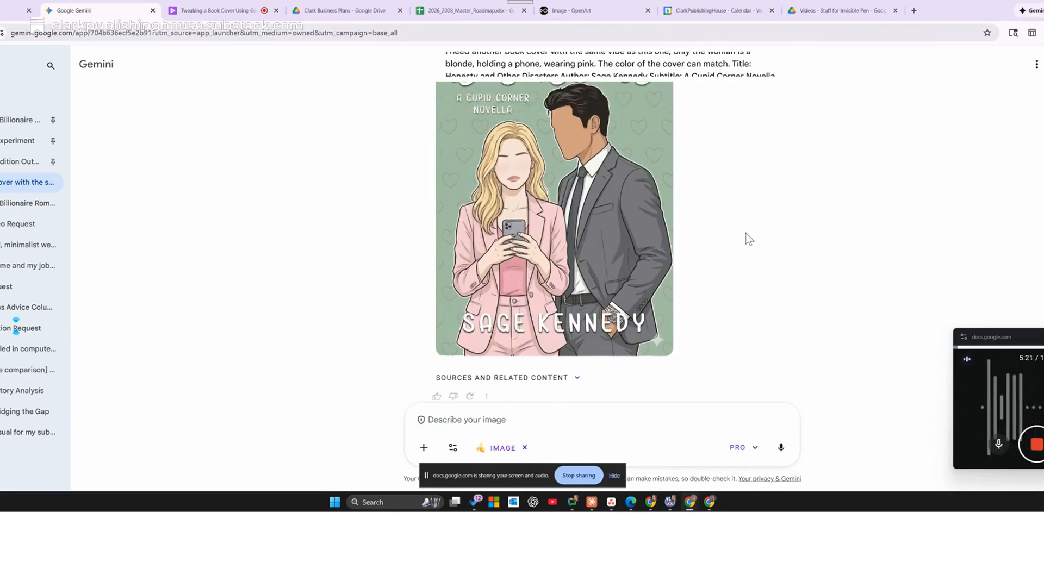
{"action": "scroll", "coordinate": [526, 341], "scroll_direction": "down", "scroll_amount": 4}
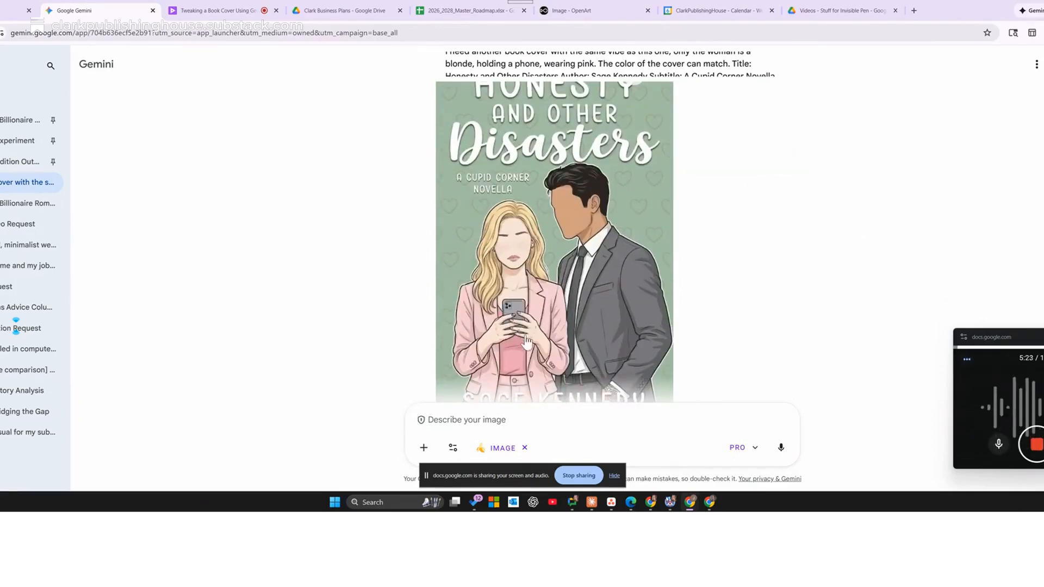
Step: Compare the new green cover with the prompt's attached reference and the preceding purple outlined-heart cover
{"action": "scroll", "coordinate": [598, 316], "scroll_direction": "down", "scroll_amount": 8}
{"action": "scroll", "coordinate": [636, 299], "scroll_direction": "up", "scroll_amount": 1}
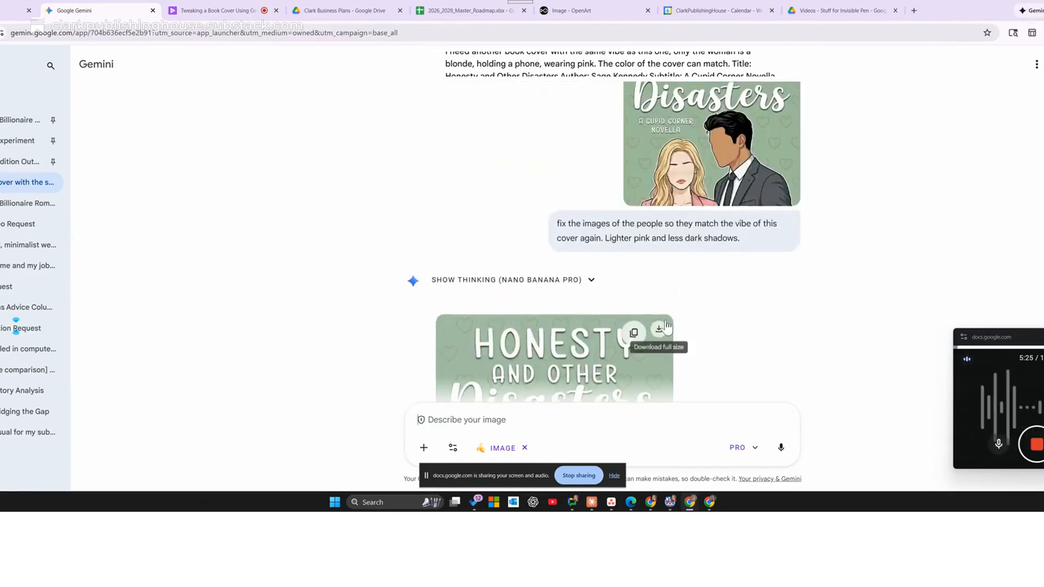
{"action": "scroll", "coordinate": [727, 257], "scroll_direction": "up", "scroll_amount": 3}
{"action": "scroll", "coordinate": [746, 256], "scroll_direction": "down", "scroll_amount": 7}
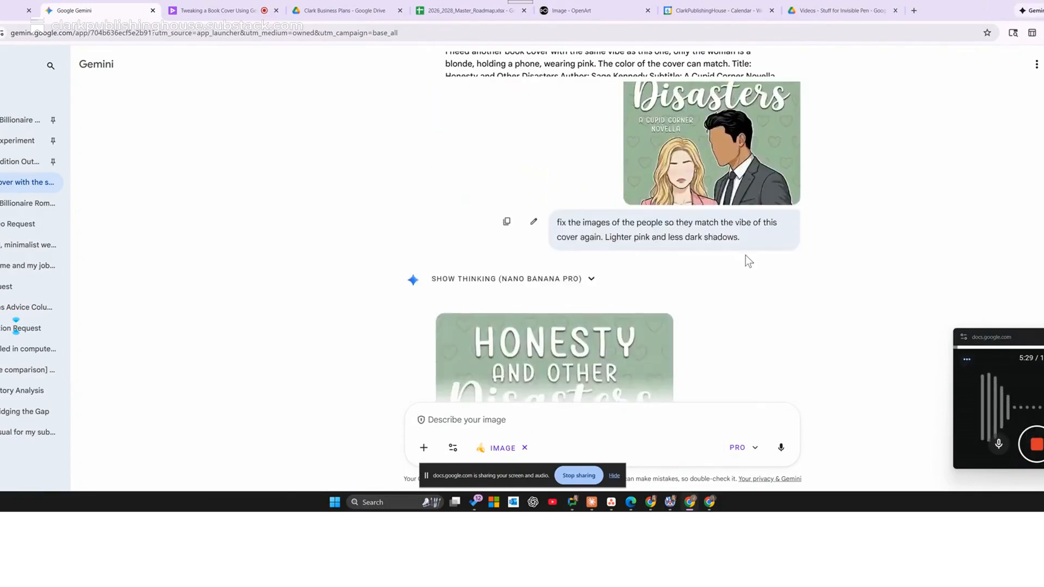
{"action": "scroll", "coordinate": [748, 266], "scroll_direction": "down", "scroll_amount": 2}
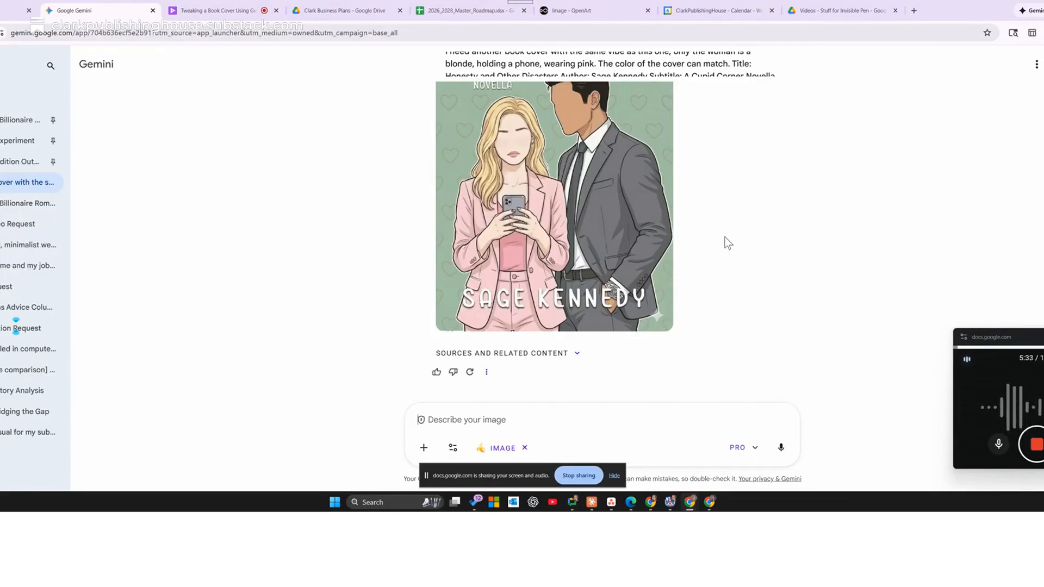
{"action": "scroll", "coordinate": [725, 237], "scroll_direction": "up", "scroll_amount": 4}
{"action": "scroll", "coordinate": [751, 289], "scroll_direction": "up", "scroll_amount": 5}
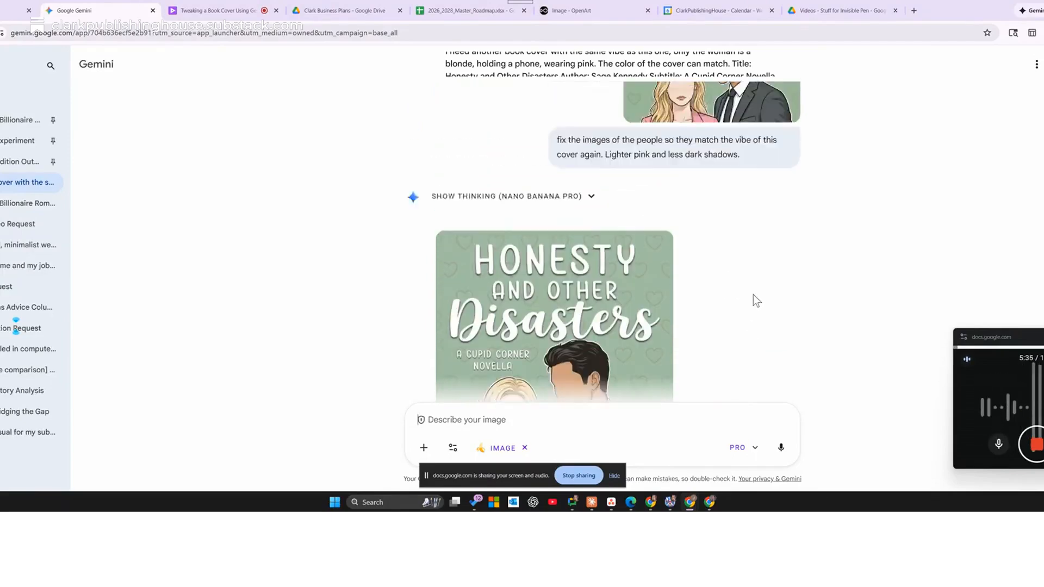
{"action": "scroll", "coordinate": [740, 305], "scroll_direction": "up", "scroll_amount": 5}
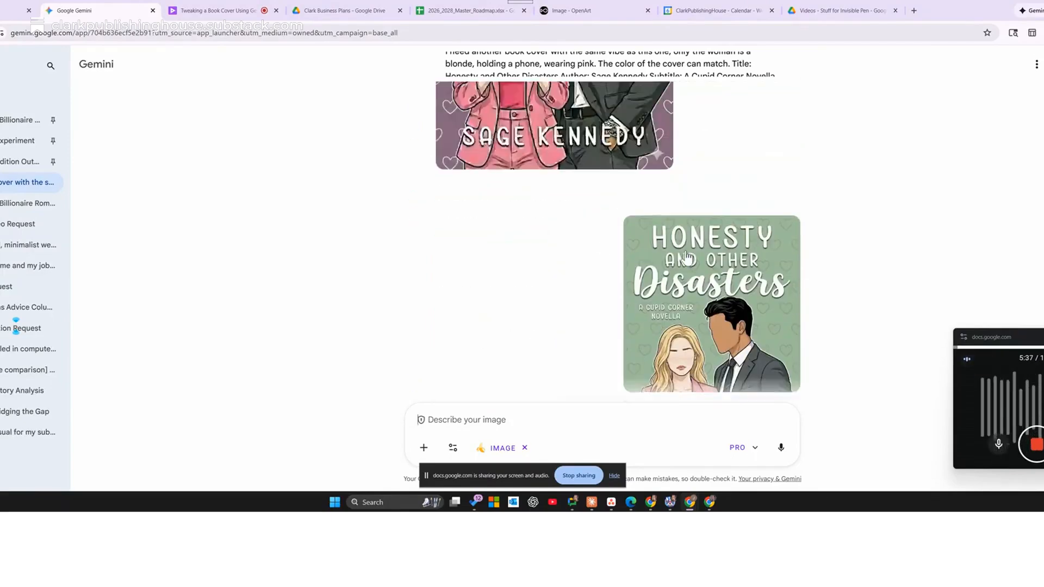
{"action": "scroll", "coordinate": [744, 332], "scroll_direction": "down", "scroll_amount": 4}
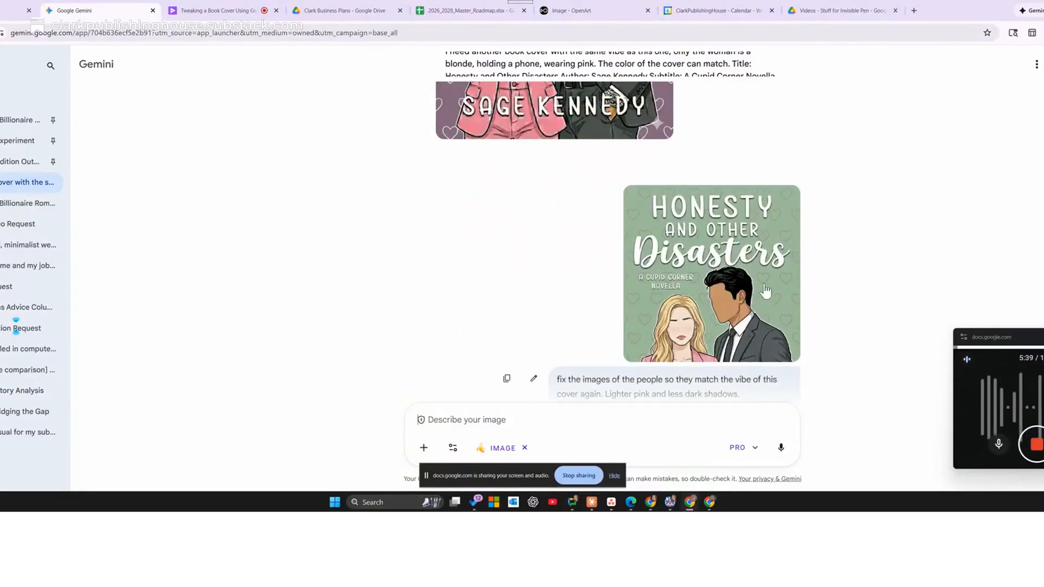
{"action": "scroll", "coordinate": [731, 255], "scroll_direction": "down", "scroll_amount": 5}
{"action": "scroll", "coordinate": [707, 255], "scroll_direction": "down", "scroll_amount": 4}
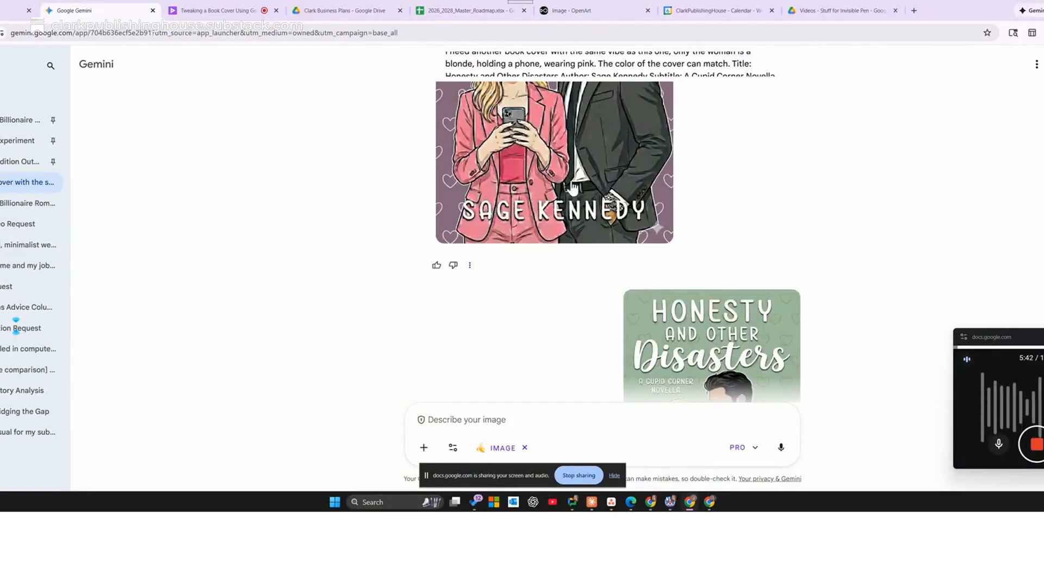
Step: Copy the purple "A Sweetheart Inn Novella" cover with outlined hearts and attach it to a new image prompt
{"action": "left_click", "coordinate": [581, 173]}
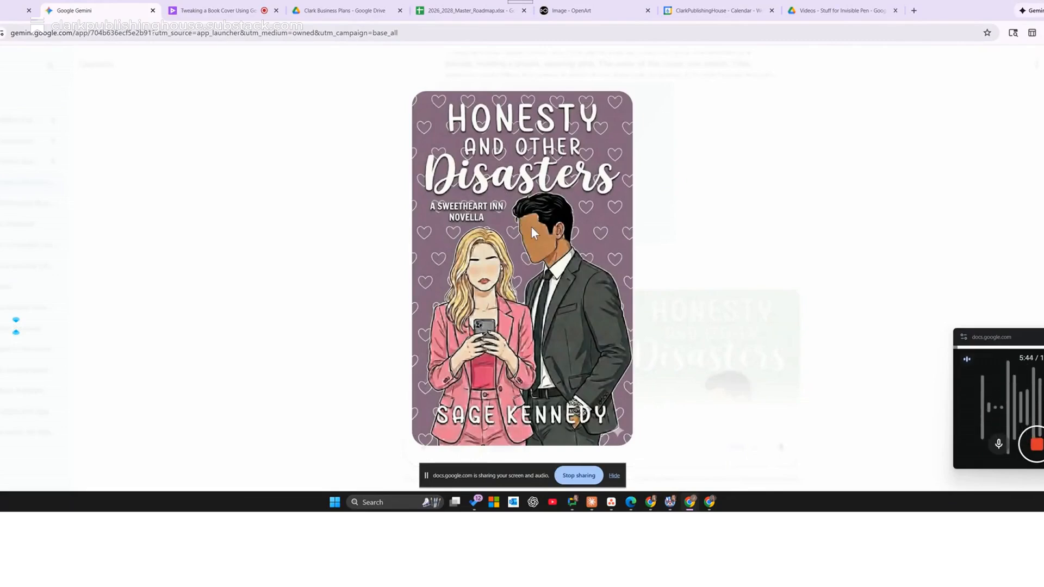
{"action": "right_click", "coordinate": [525, 211]}
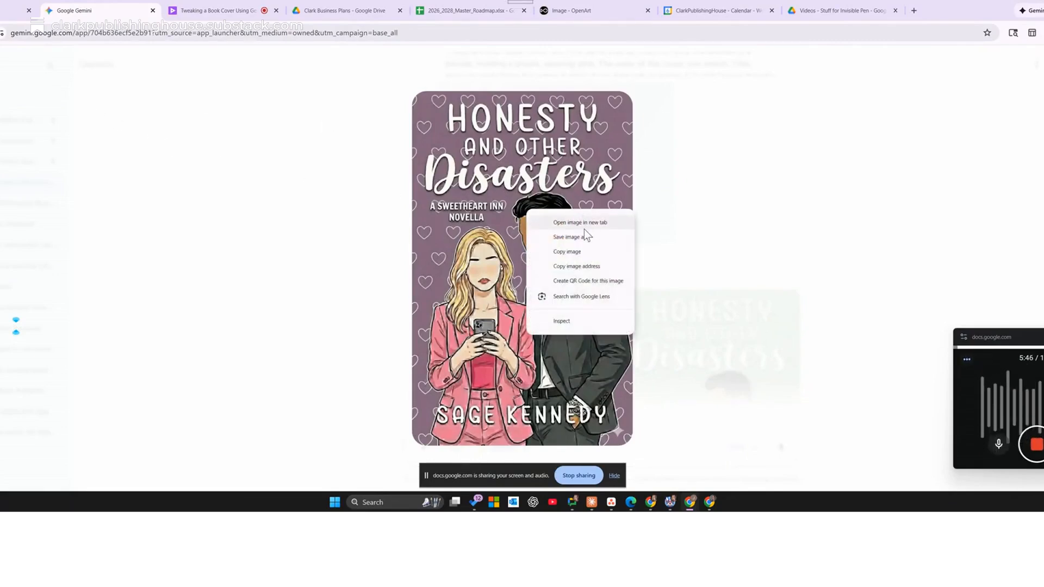
{"action": "left_click", "coordinate": [524, 153]}
{"action": "key", "text": "Escape"}
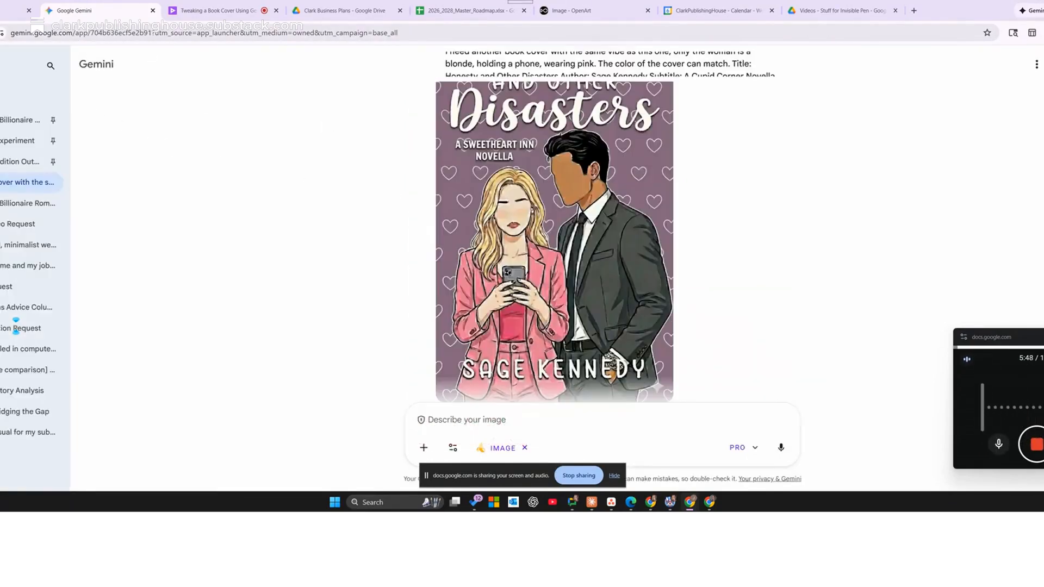
{"action": "scroll", "coordinate": [649, 214], "scroll_direction": "up", "scroll_amount": 2}
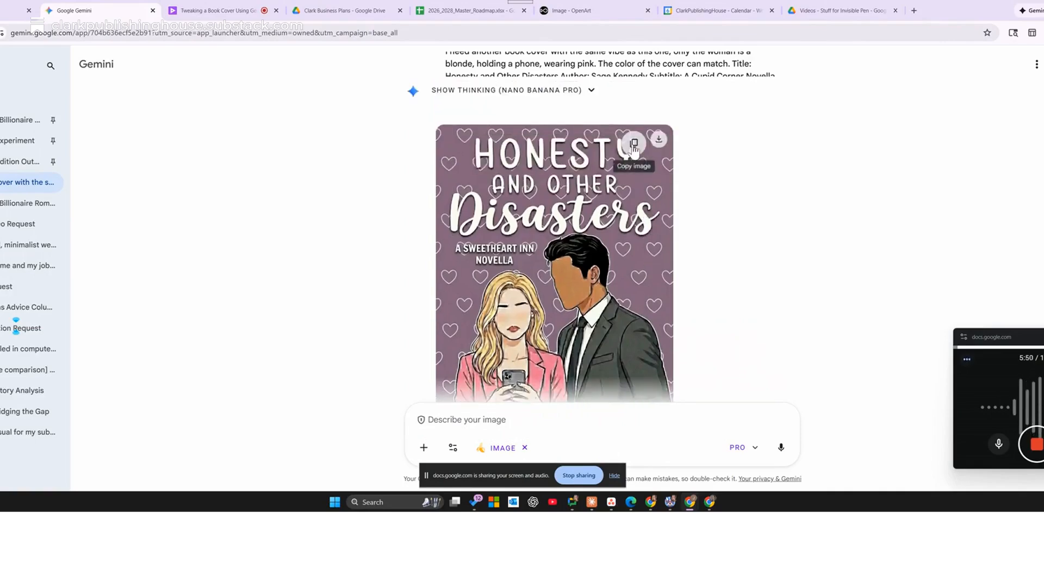
{"action": "scroll", "coordinate": [769, 194], "scroll_direction": "down", "scroll_amount": 8}
{"action": "scroll", "coordinate": [769, 194], "scroll_direction": "down", "scroll_amount": 5}
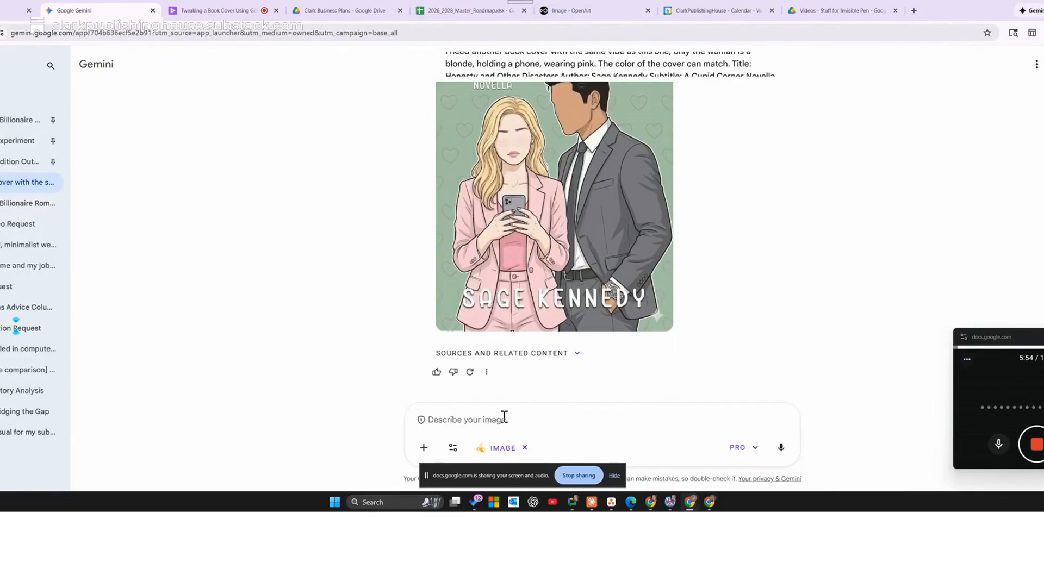
{"action": "key", "text": "ctrl+v"}
Step: Reuse the previous prompt text about fixing the people, lighter pink and less dark shadows with the attached purple cover, and send it
{"action": "scroll", "coordinate": [755, 275], "scroll_direction": "up", "scroll_amount": 5}
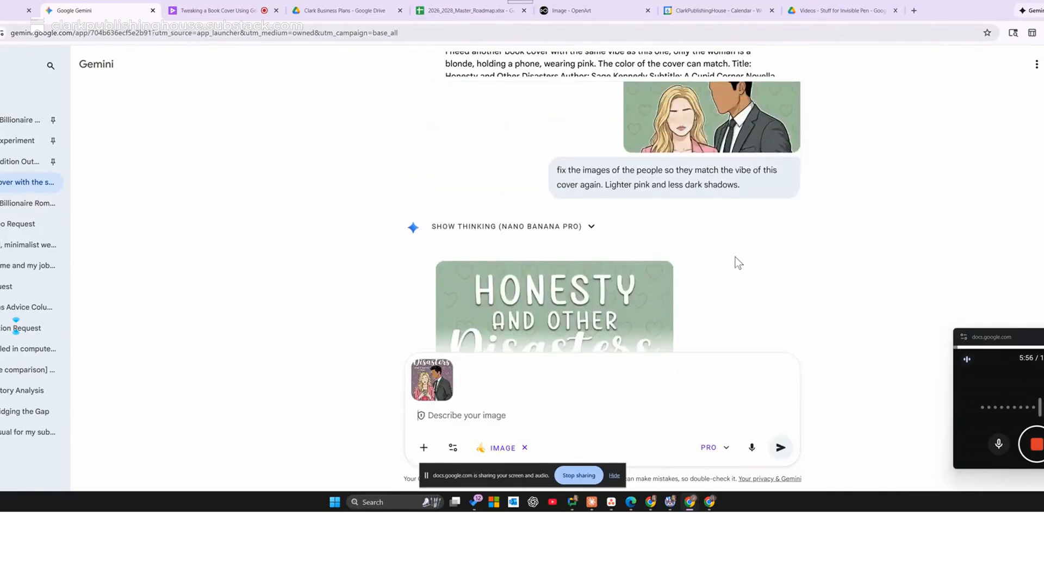
{"action": "left_click_drag", "start_coordinate": [560, 172], "coordinate": [792, 190]}
{"action": "key", "text": "ctrl+c"}
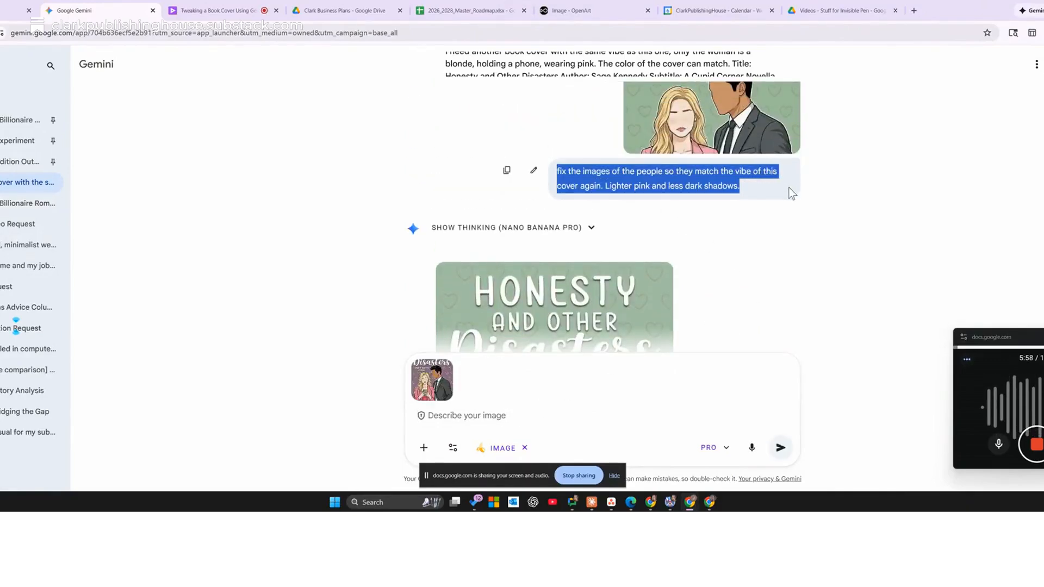
{"action": "scroll", "coordinate": [720, 239], "scroll_direction": "down", "scroll_amount": 4}
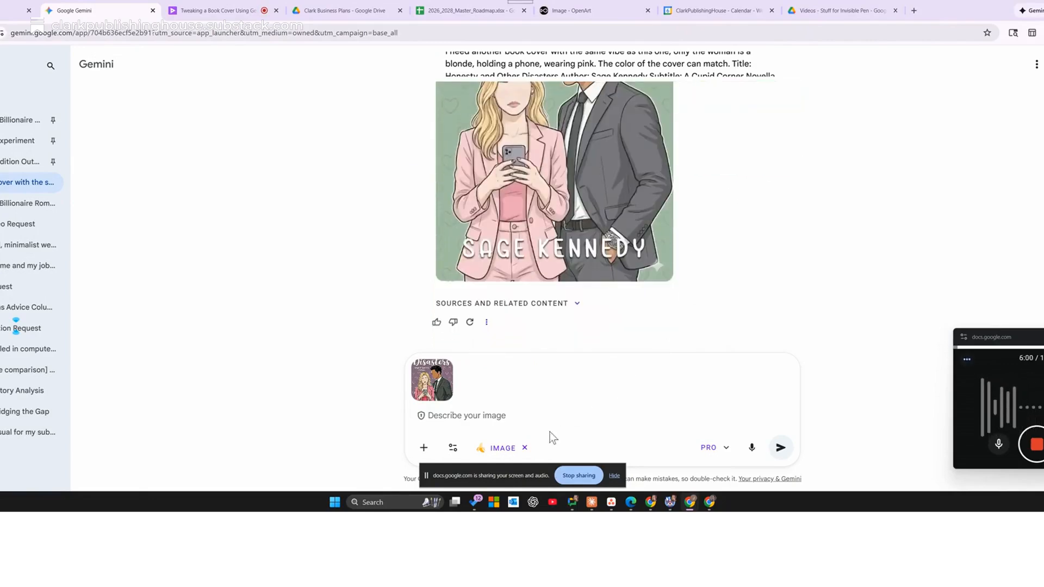
{"action": "key", "text": "ctrl+v"}
{"action": "key", "text": "Return"}
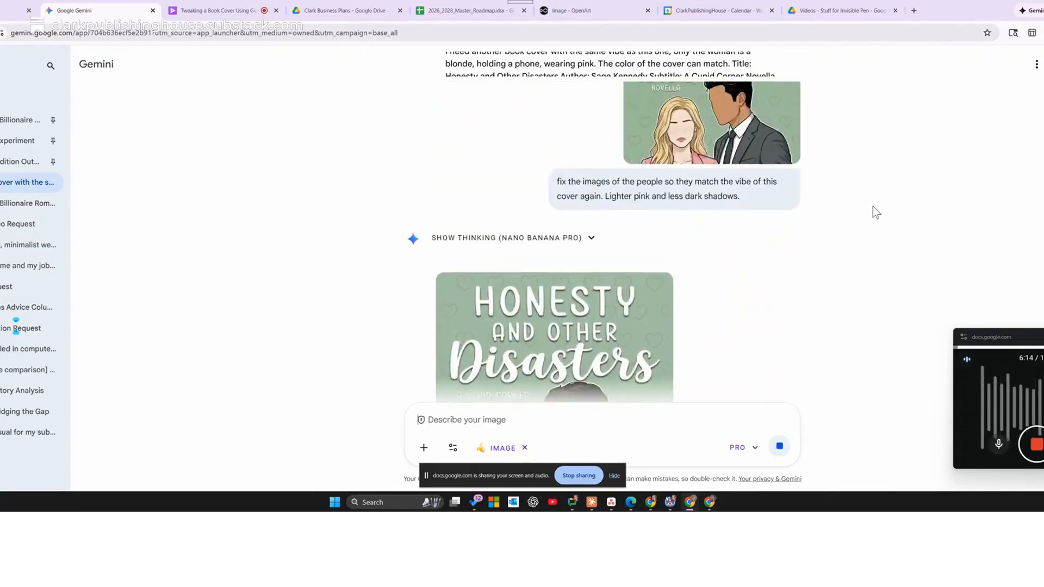
Step: Go to the newly generated purple cover and enlarge it to examine the people's colours and shading
{"action": "scroll", "coordinate": [722, 218], "scroll_direction": "up", "scroll_amount": 2}
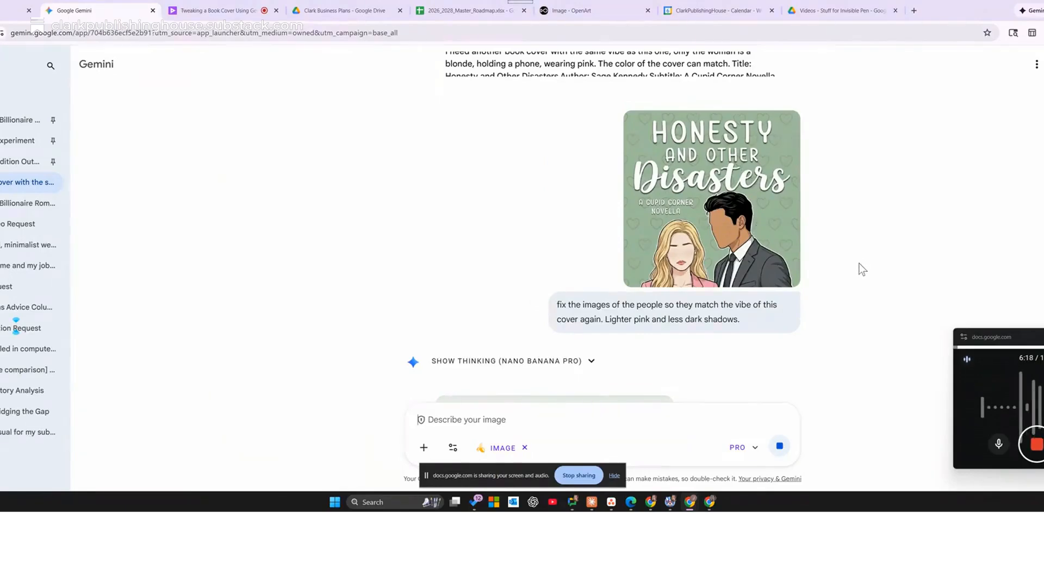
{"action": "scroll", "coordinate": [738, 199], "scroll_direction": "down", "scroll_amount": 2}
{"action": "scroll", "coordinate": [742, 202], "scroll_direction": "down", "scroll_amount": 5}
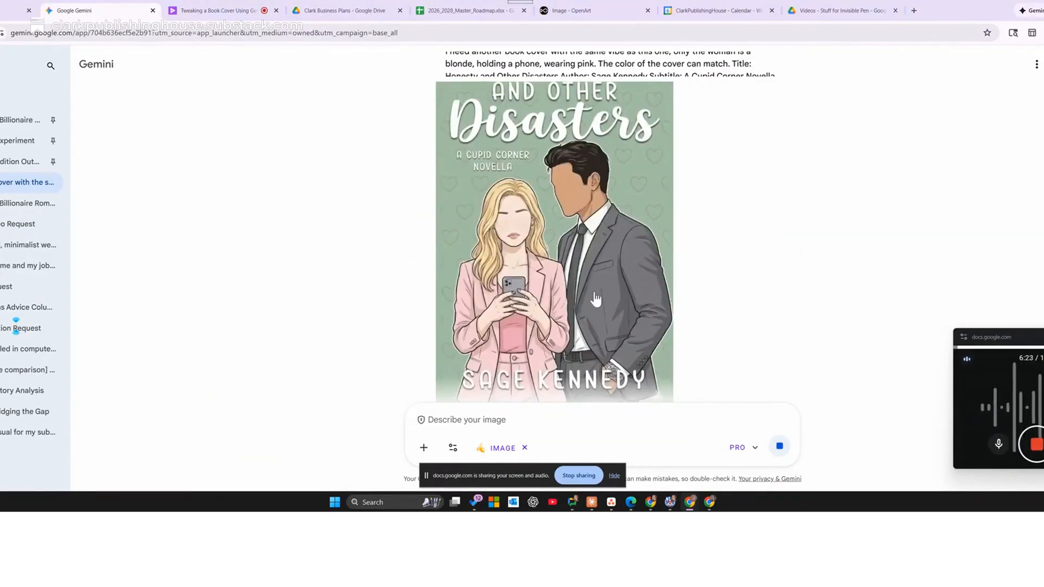
{"action": "scroll", "coordinate": [536, 352], "scroll_direction": "down", "scroll_amount": 1}
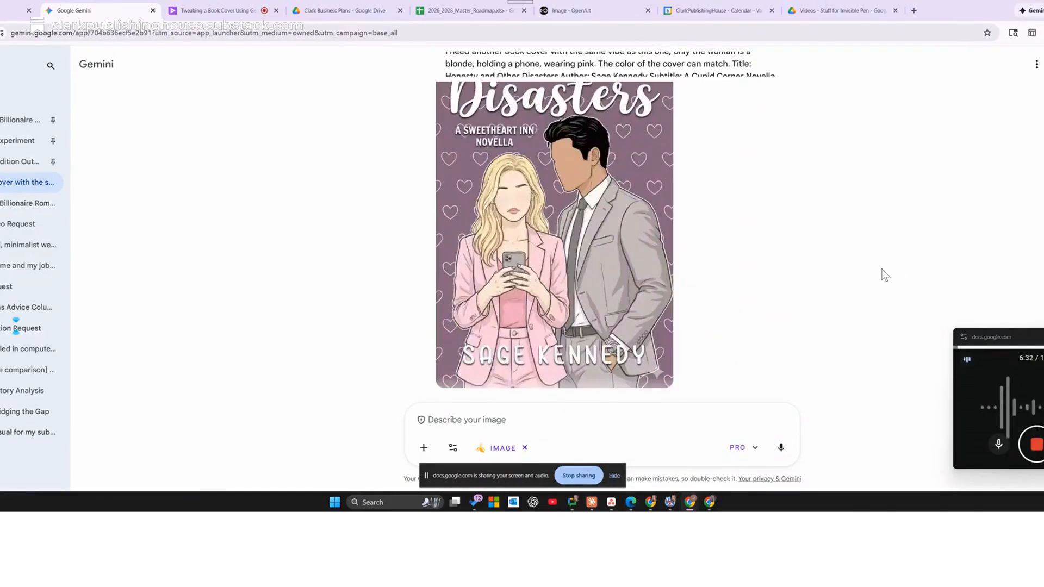
{"action": "left_click", "coordinate": [560, 299]}
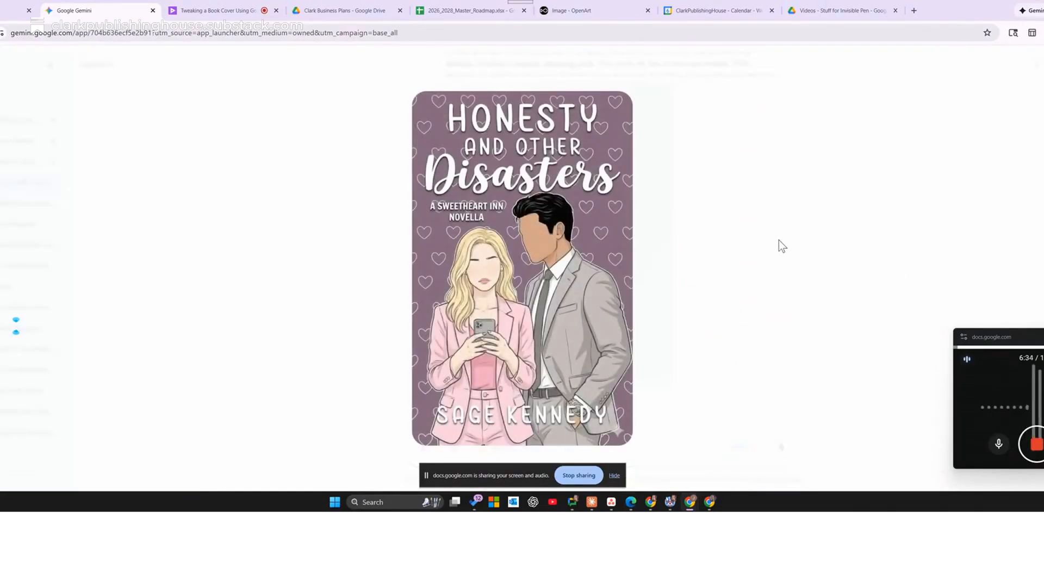